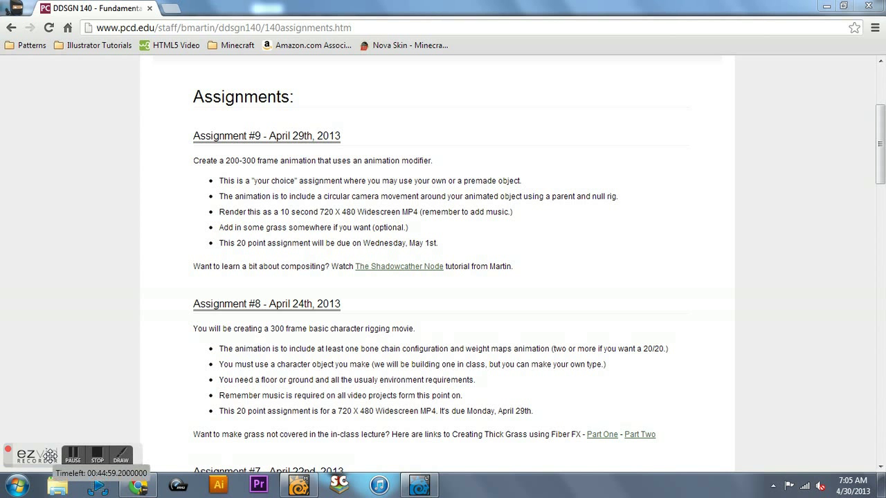
Highlight Assignment #9's opening description and the phrase 'animation modifier'.
left_click_drag(50, 455, 523, 487)
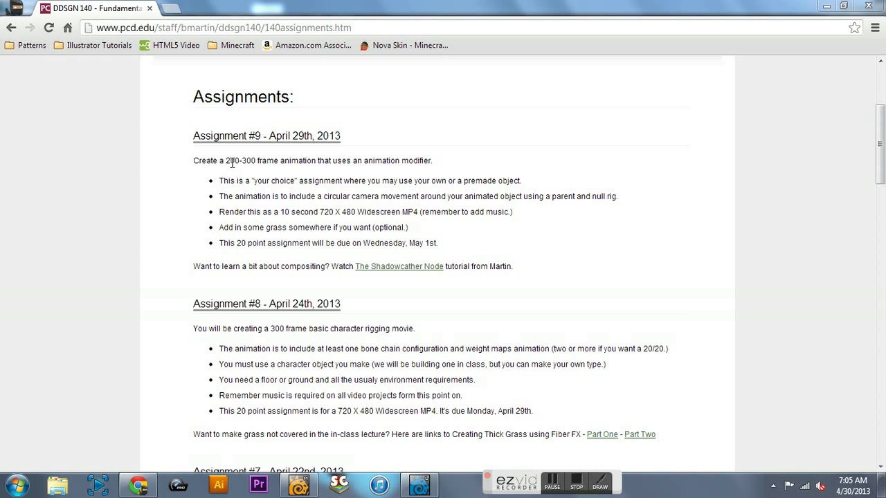
left_click_drag(230, 160, 520, 196)
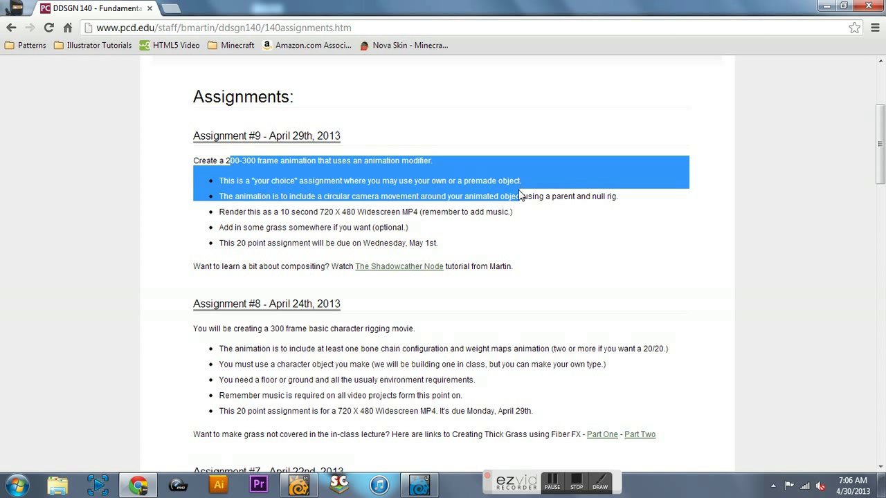
left_click(521, 196)
left_click_drag(365, 161, 440, 160)
left_click(428, 160)
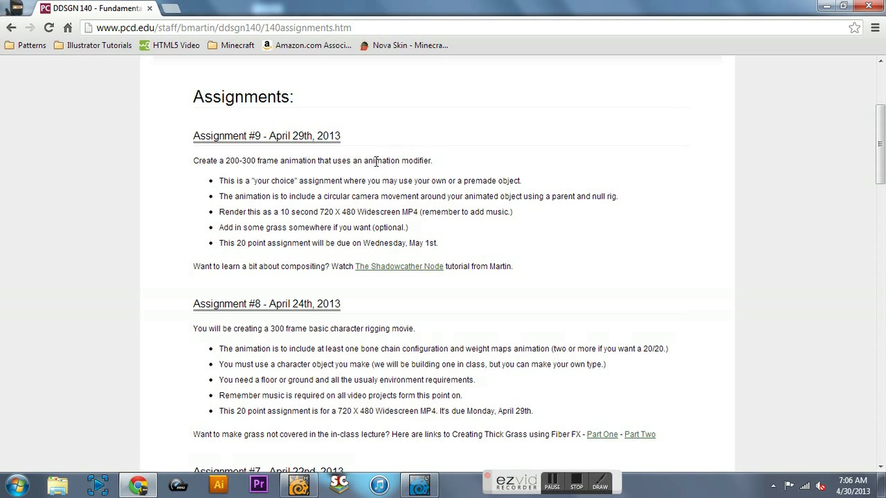
left_click_drag(374, 161, 422, 162)
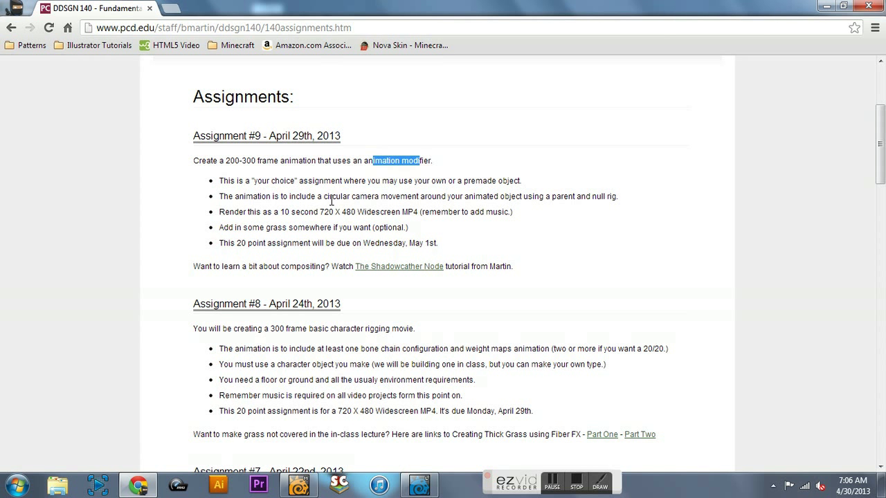
Highlight the circular camera movement and 'a parent and null rig' requirements, then switch to Layout.
left_click_drag(324, 197, 628, 197)
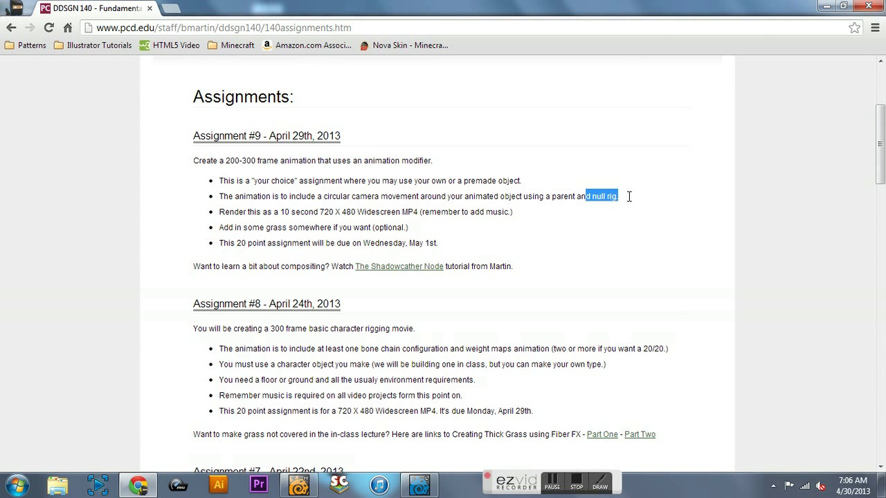
left_click(582, 199)
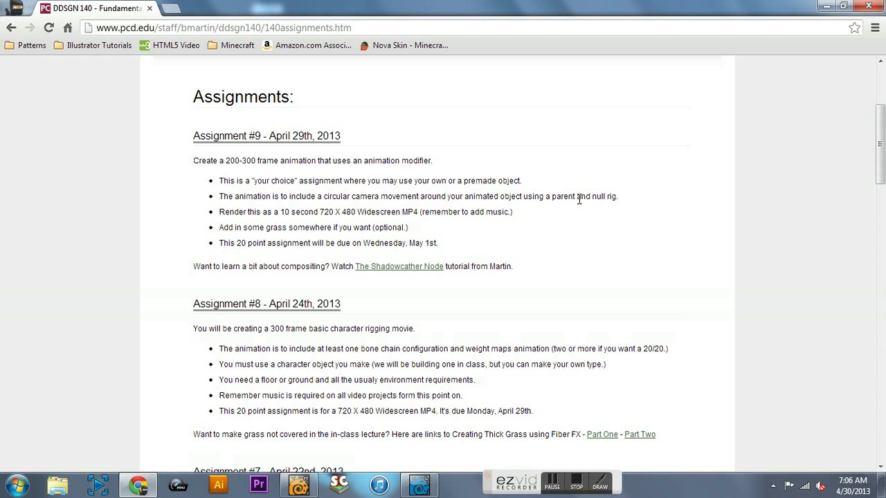
left_click_drag(580, 196, 621, 197)
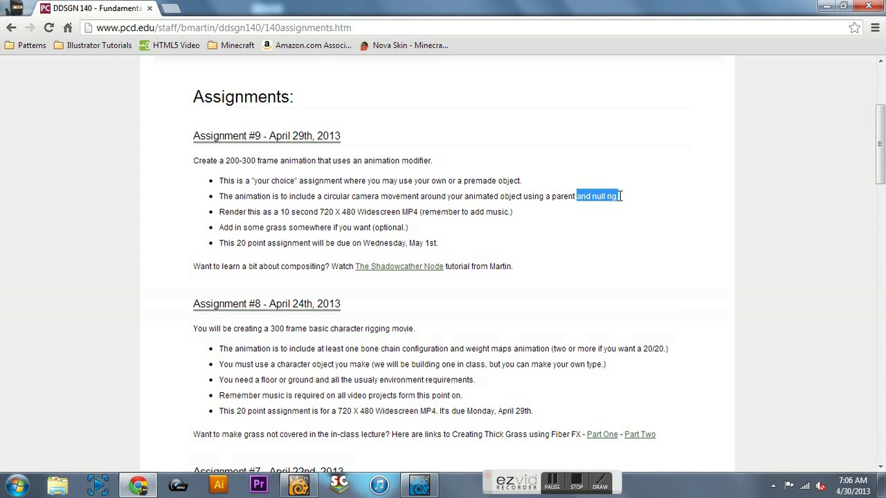
left_click(595, 198)
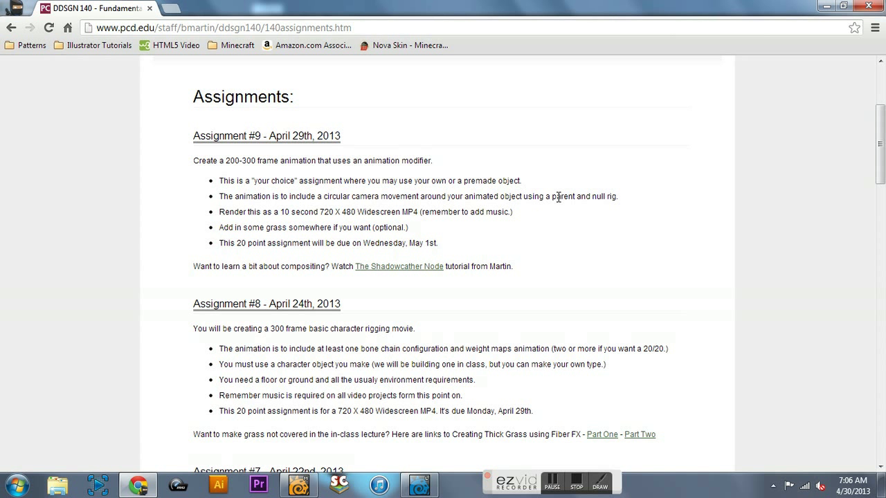
left_click_drag(547, 197, 633, 200)
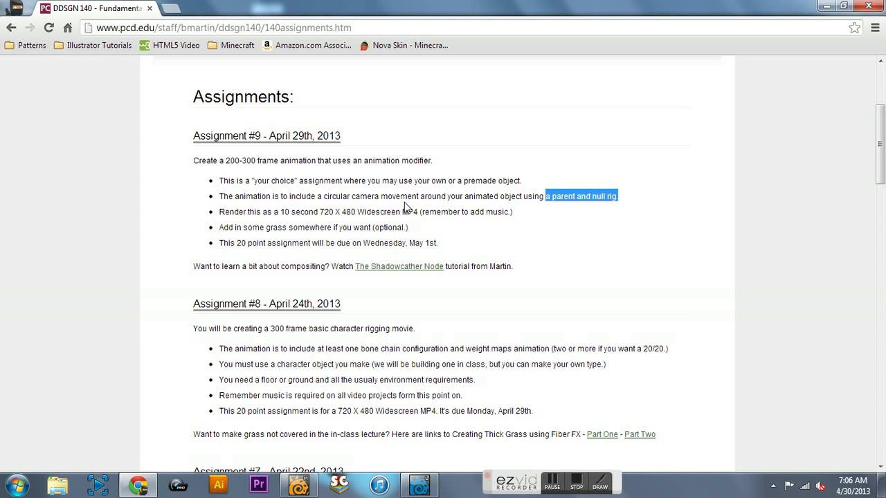
left_click(420, 485)
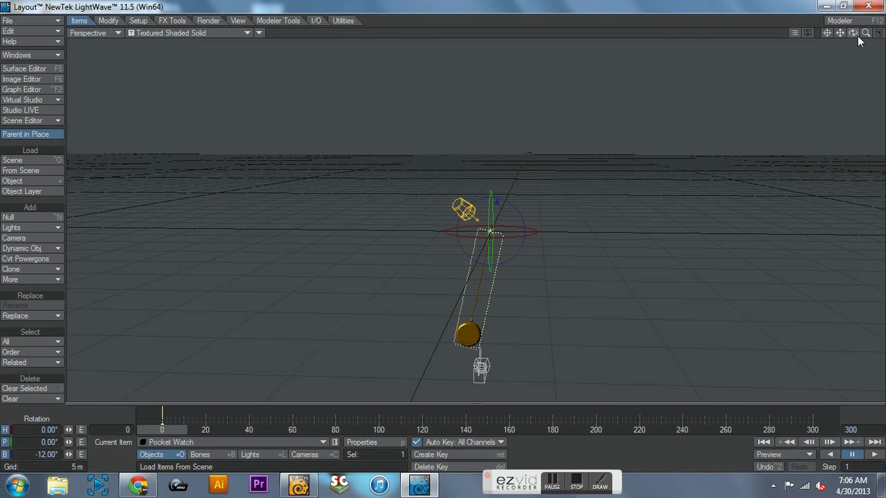
left_click_drag(852, 33, 857, 39)
left_click_drag(485, 344, 417, 308, "alt")
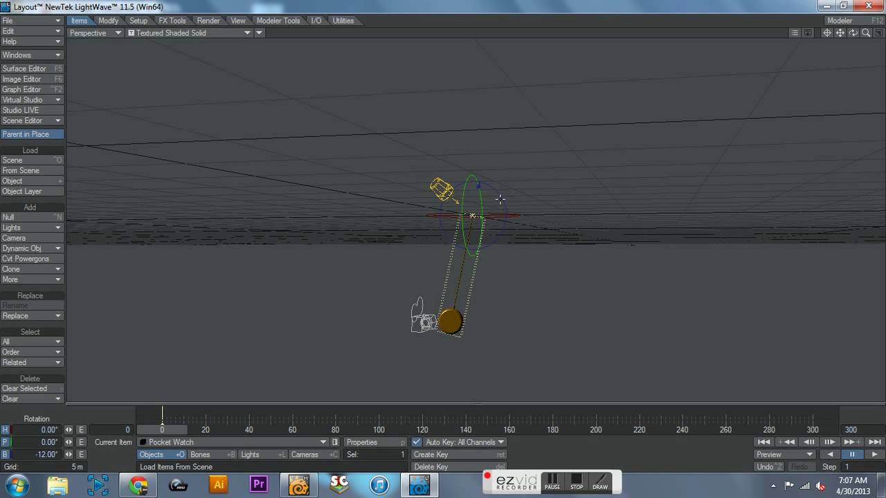
left_click(31, 455)
type("0")
key("Return")
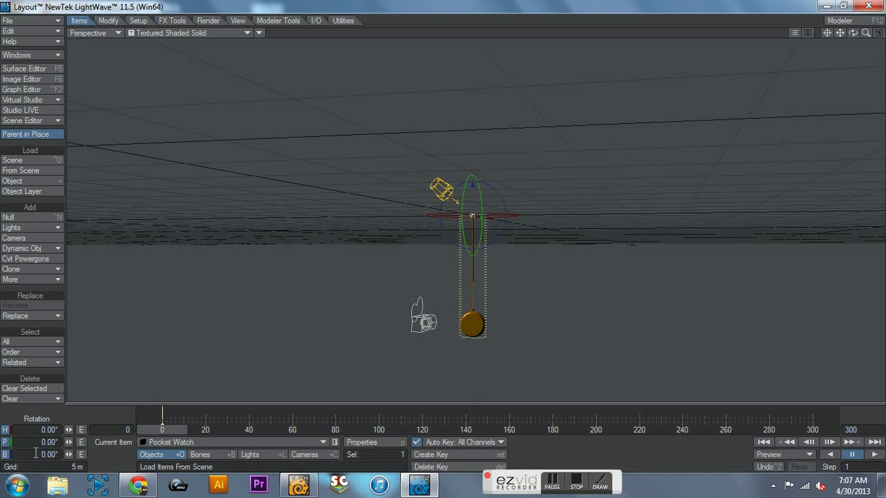
left_click(61, 455)
type("-122")
key("Return")
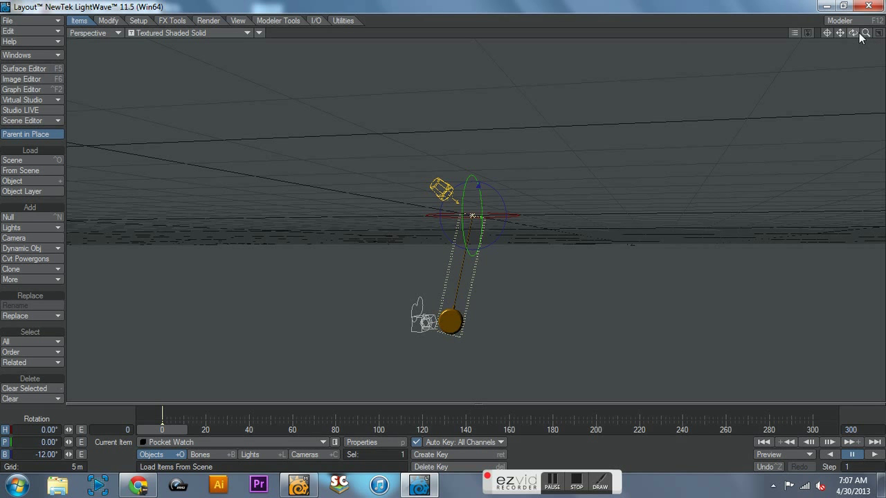
left_click_drag(852, 32, 776, 74)
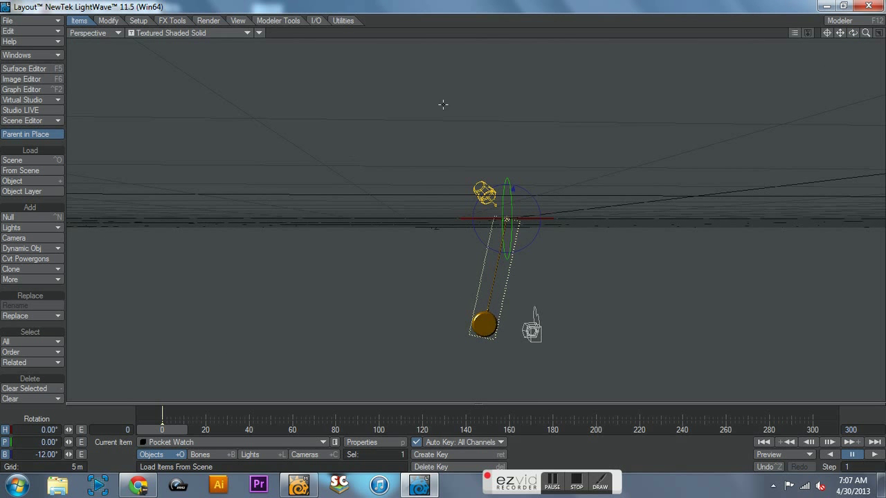
Check the Pocket Watch's properties and review its existing Oscillator modifier in Motion Options.
left_click(363, 443)
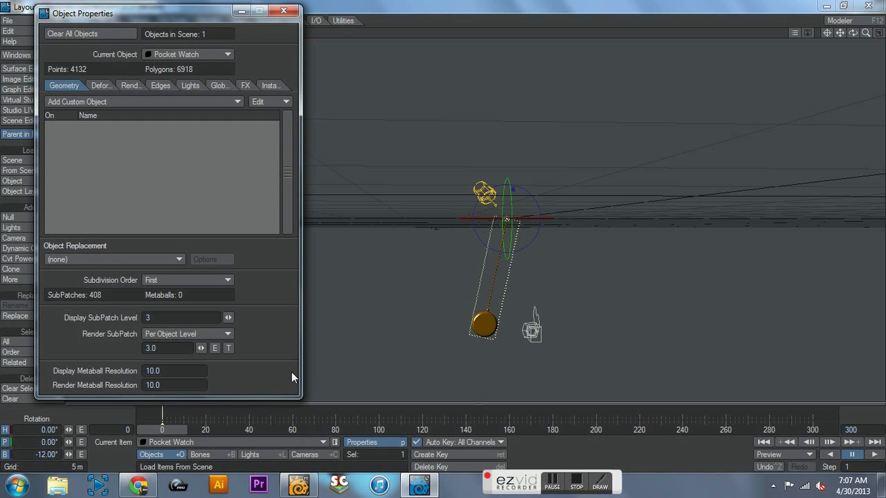
left_click(283, 9)
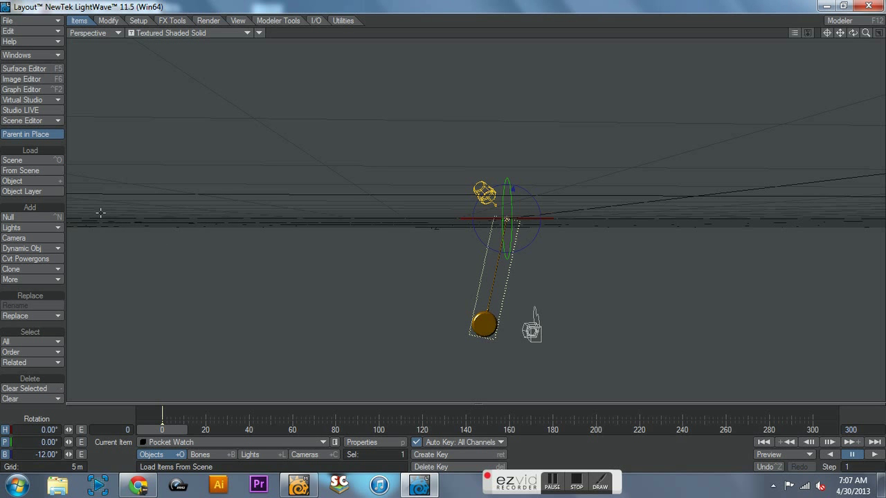
key("m")
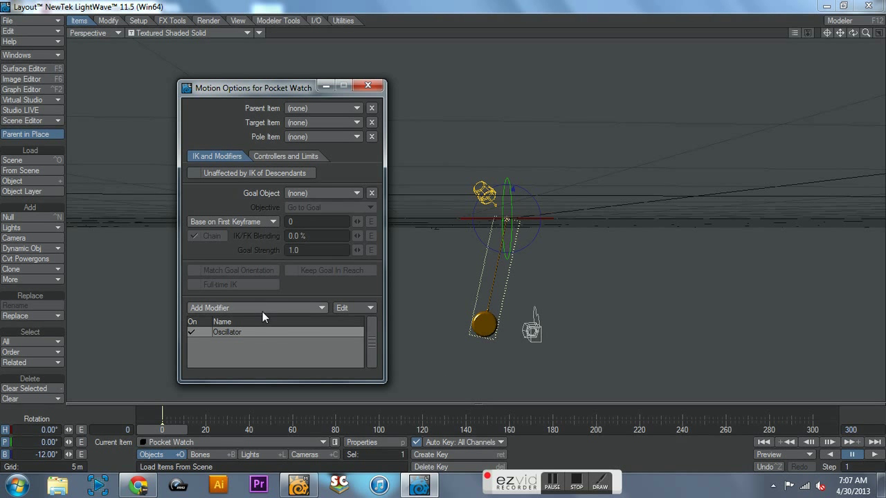
double_click(257, 332)
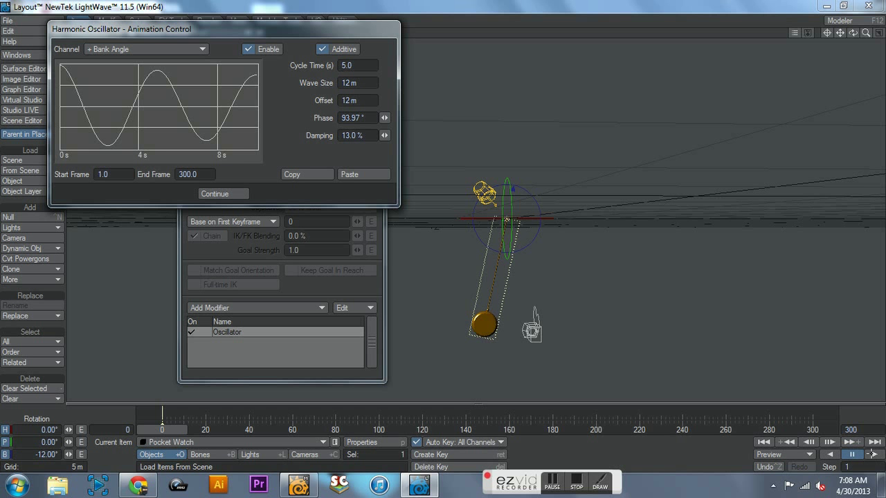
left_click(231, 193)
Play the pendulum swing, stop it, and scrub back to frame 0.
left_click(875, 454)
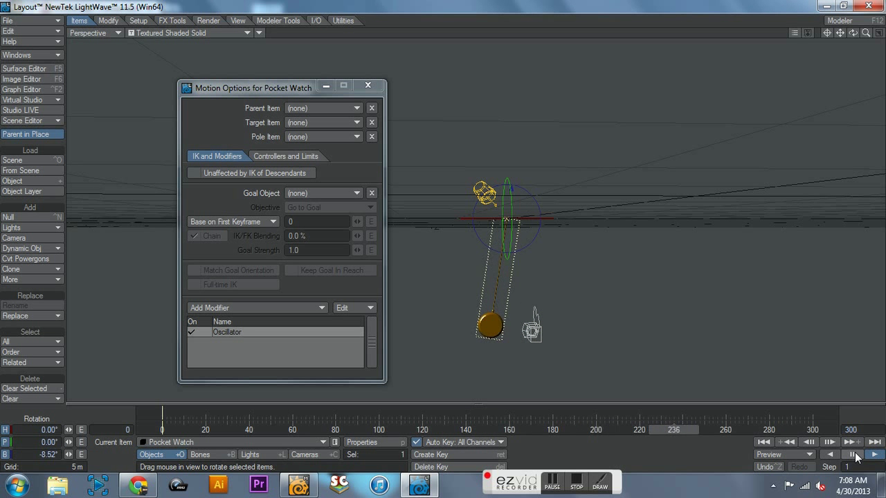
left_click(854, 456)
left_click_drag(708, 427, 162, 429)
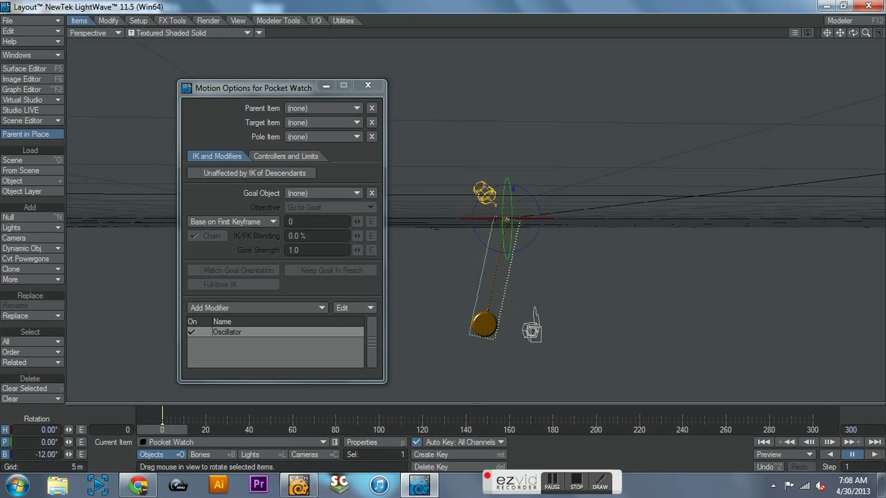
Remove the old Oscillator modifier and add a fresh Oscillator to the Pocket Watch's motion.
left_click(345, 308)
left_click(345, 336)
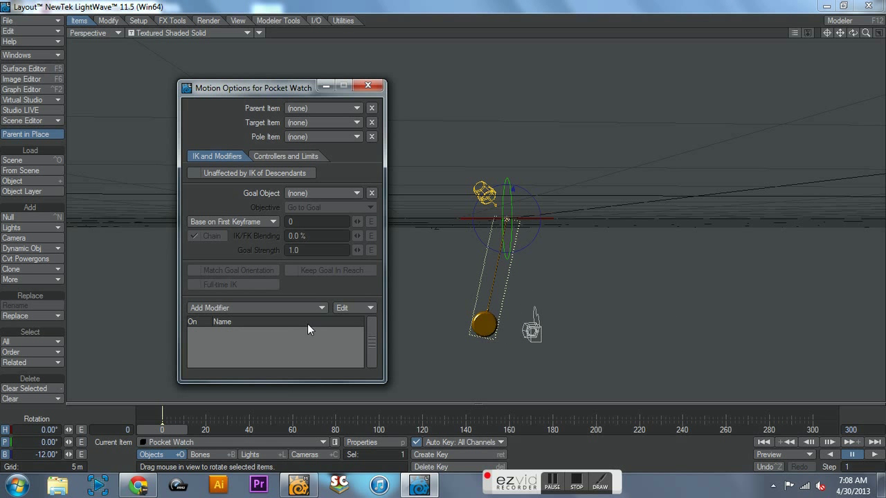
left_click(304, 308)
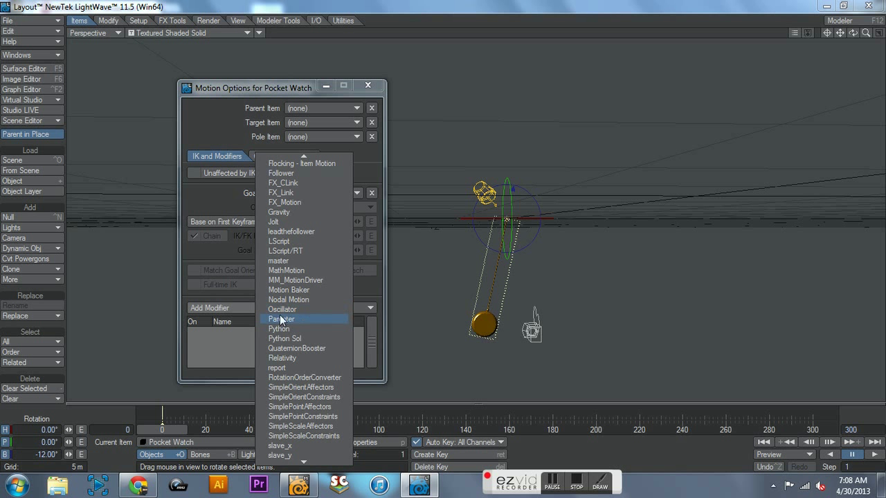
left_click(233, 344)
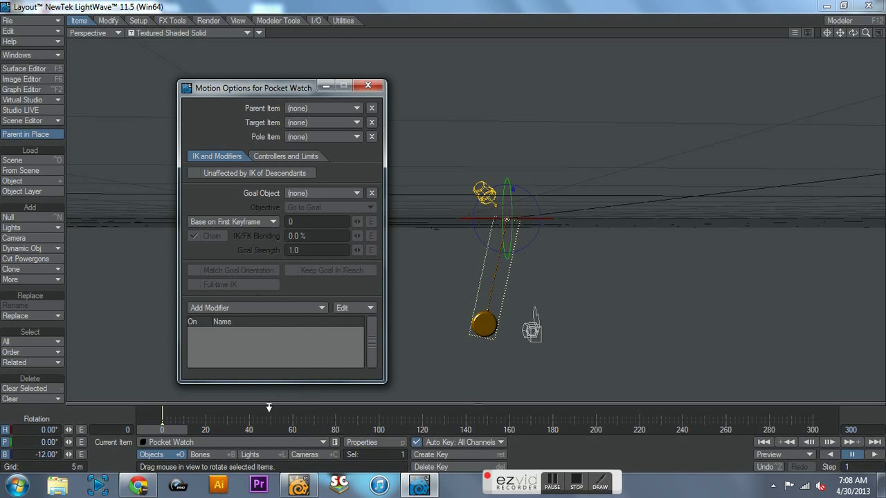
left_click(236, 307)
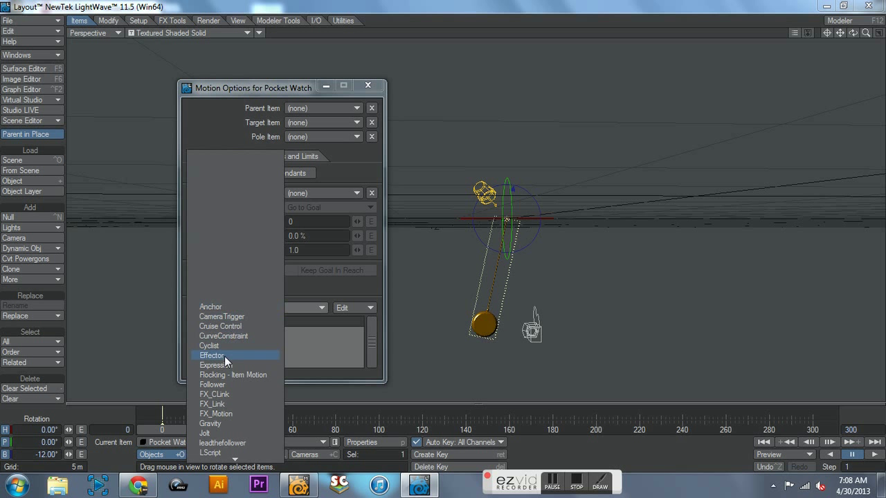
mouse_move(221, 460)
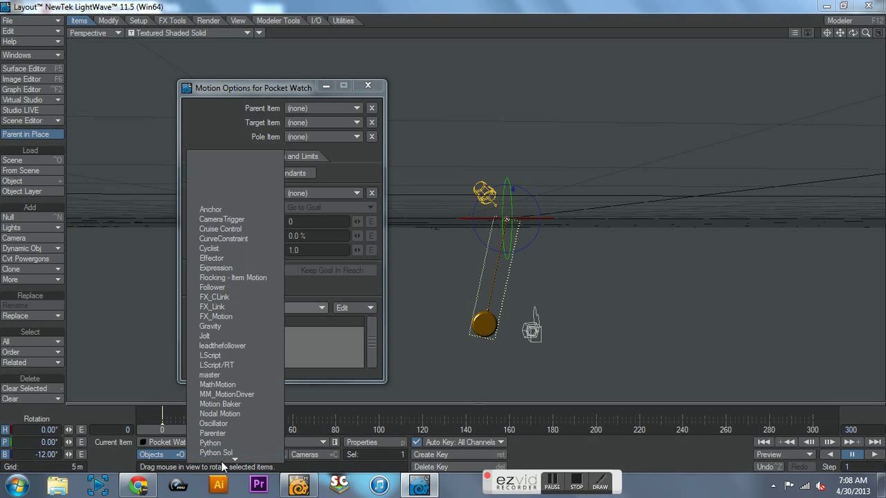
left_click(223, 414)
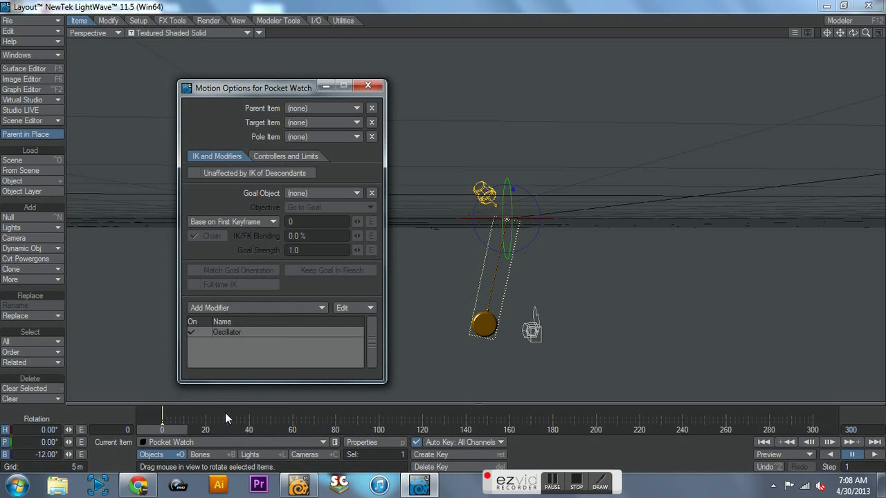
Point the new Oscillator at the Bank Angle channel and turn oscillation on.
double_click(245, 331)
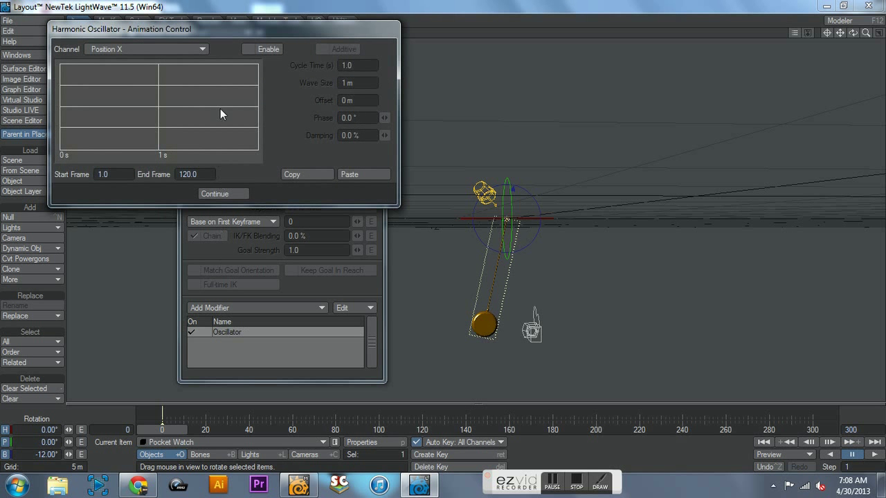
left_click(205, 49)
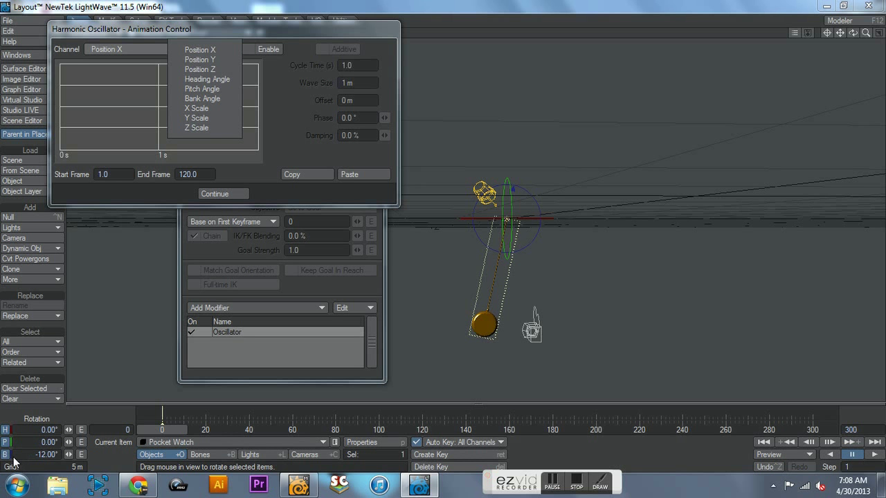
left_click(206, 99)
left_click(248, 50)
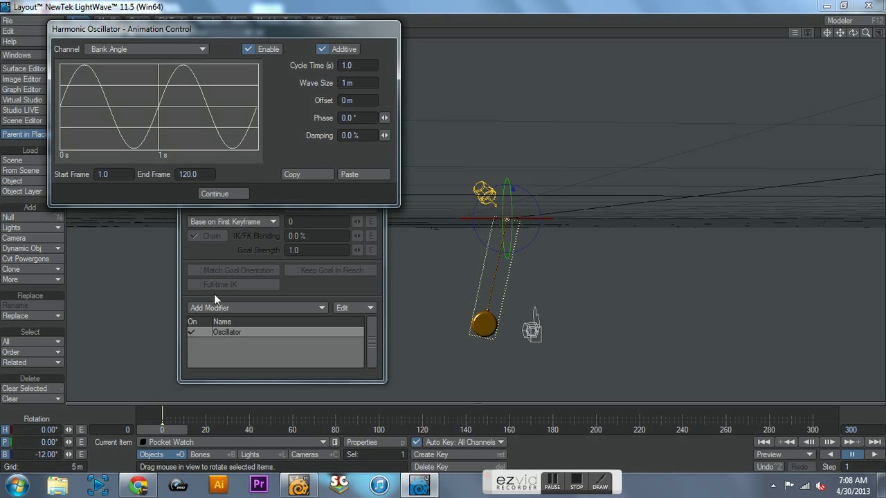
Set cycle time 10 s, end frame 300, wave size 12 m and offset 12 m.
left_click(365, 65)
type("10")
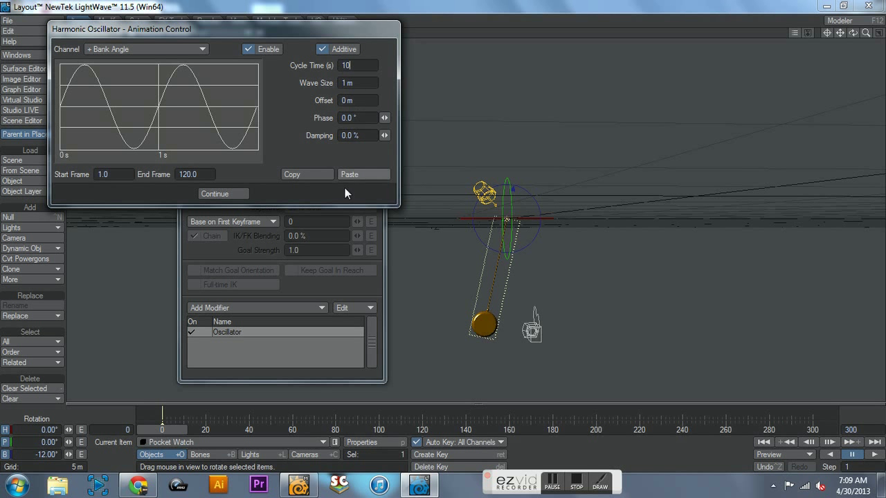
left_click(204, 175)
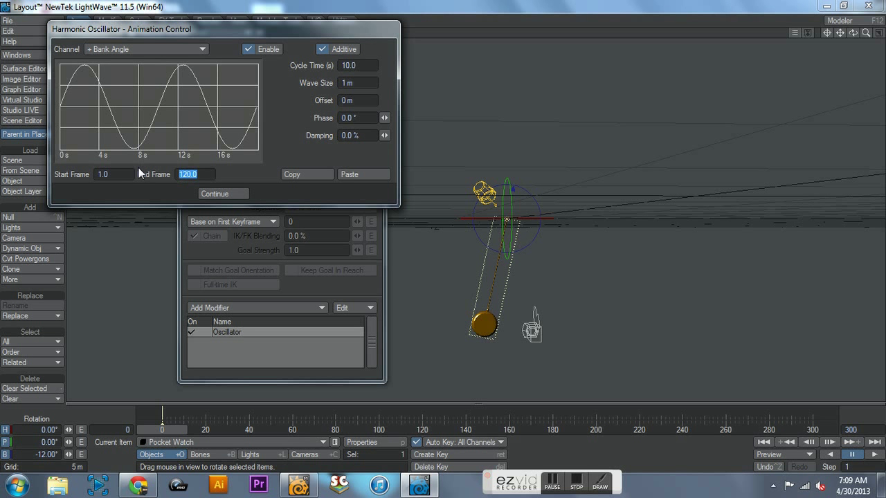
type("300")
left_click(369, 82)
type("12")
key("Tab")
type("12")
key("Tab")
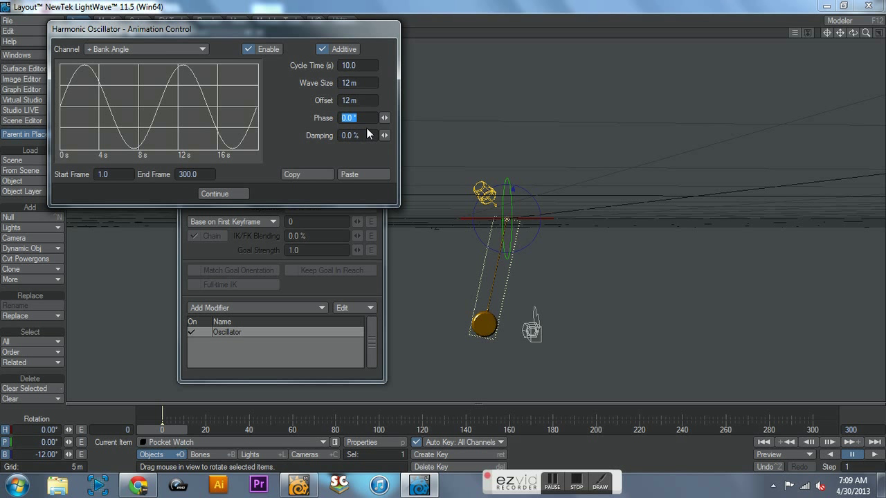
Drag the oscillator sliders to a -92.25° phase and 39.1% damping.
left_click(384, 117)
left_click_drag(384, 118, 275, 99)
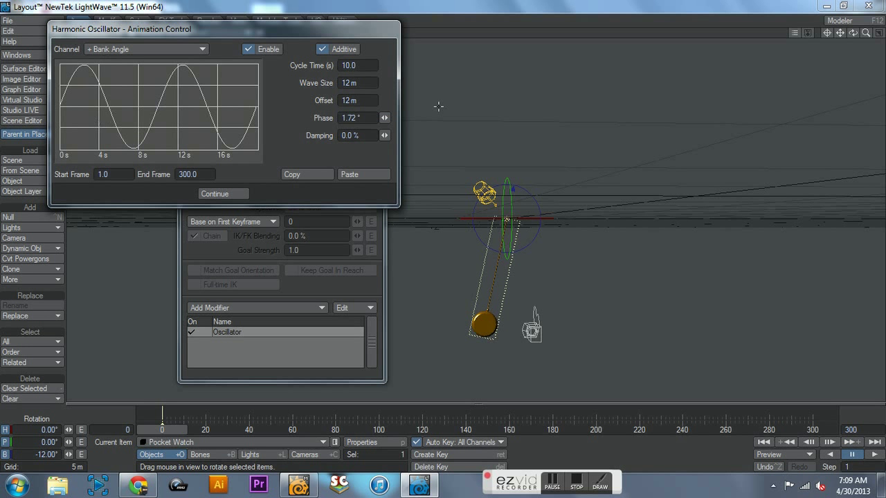
left_click_drag(384, 117, 473, 136)
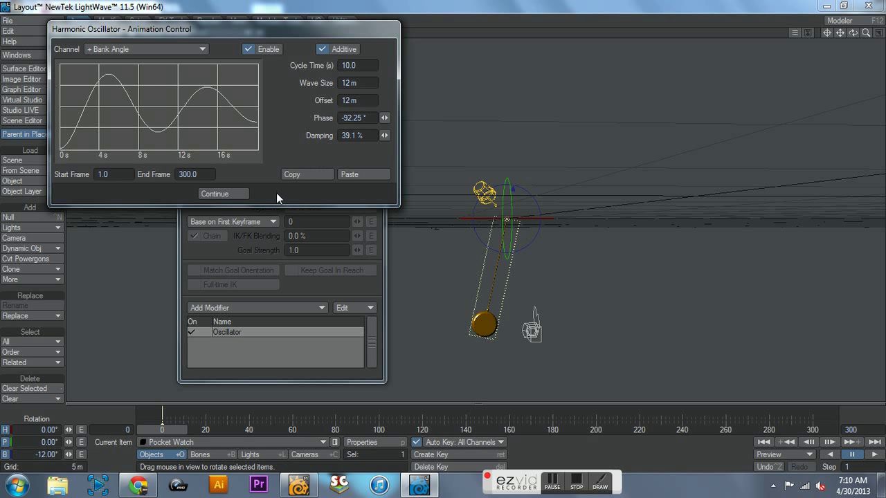
Accept the oscillator settings and play the swing, stopping at frame 169.
left_click(229, 194)
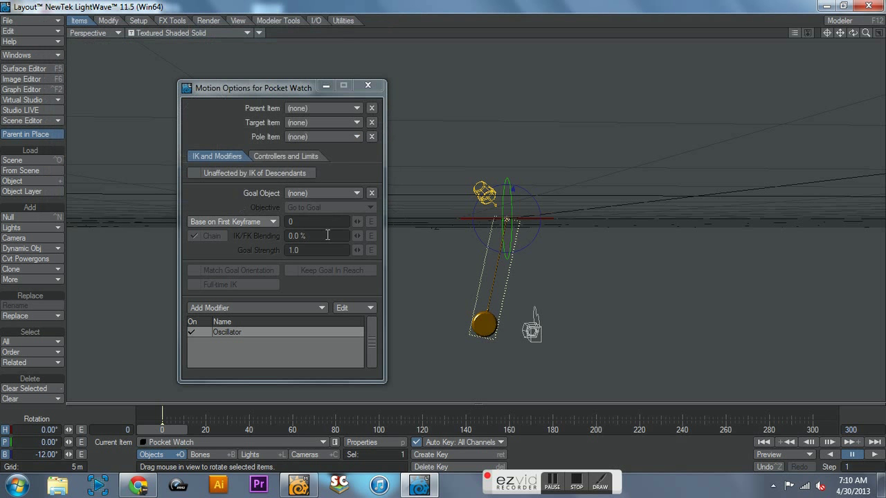
left_click(874, 456)
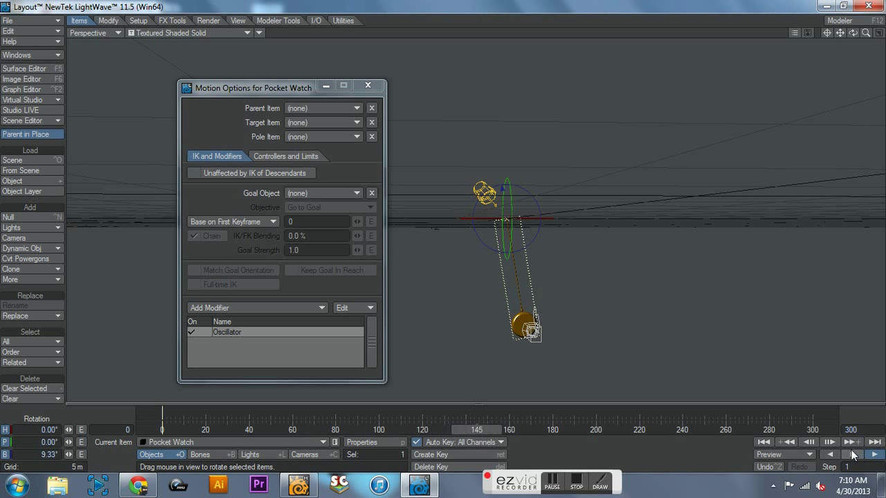
left_click(852, 454)
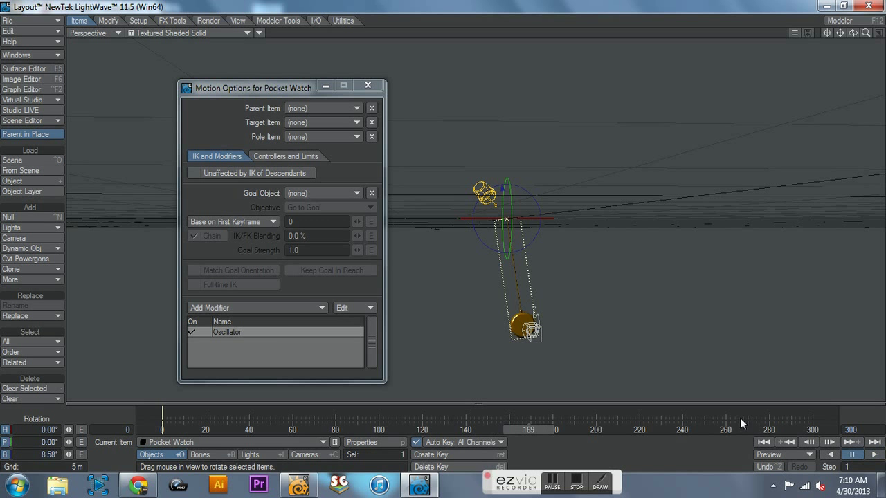
Lower the oscillator's damping to 22.6% and wave size to 2 m, then replay the swing.
double_click(263, 330)
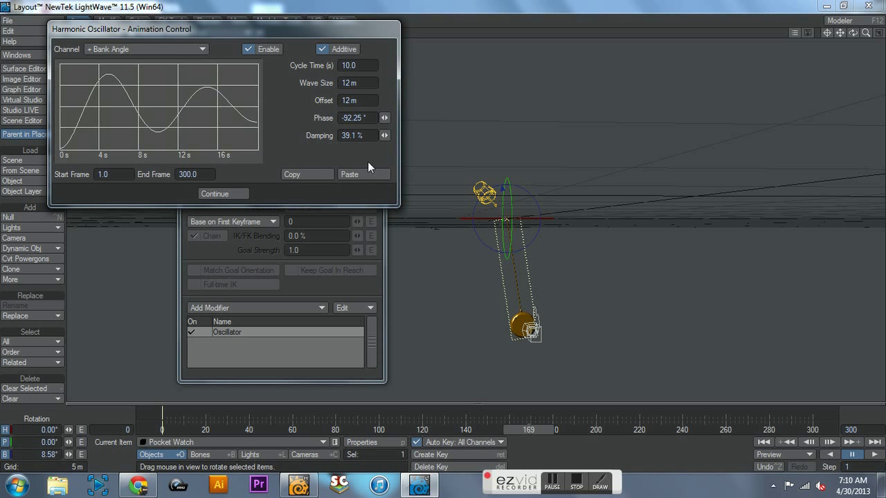
left_click_drag(384, 134, 369, 135)
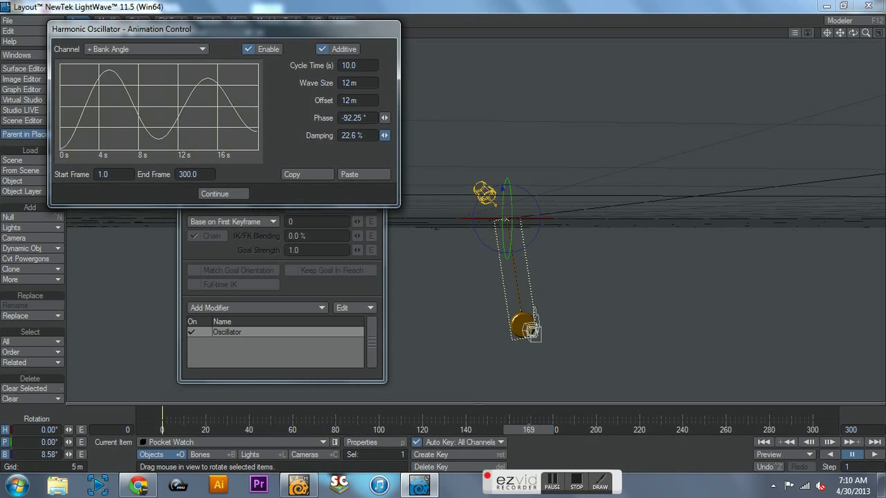
left_click_drag(372, 85, 294, 75)
type("2")
key("Tab")
left_click(213, 193)
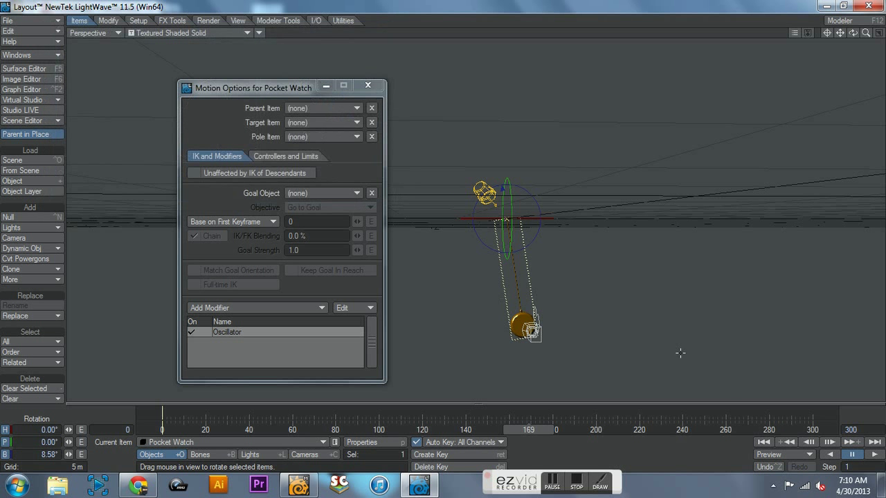
left_click(874, 456)
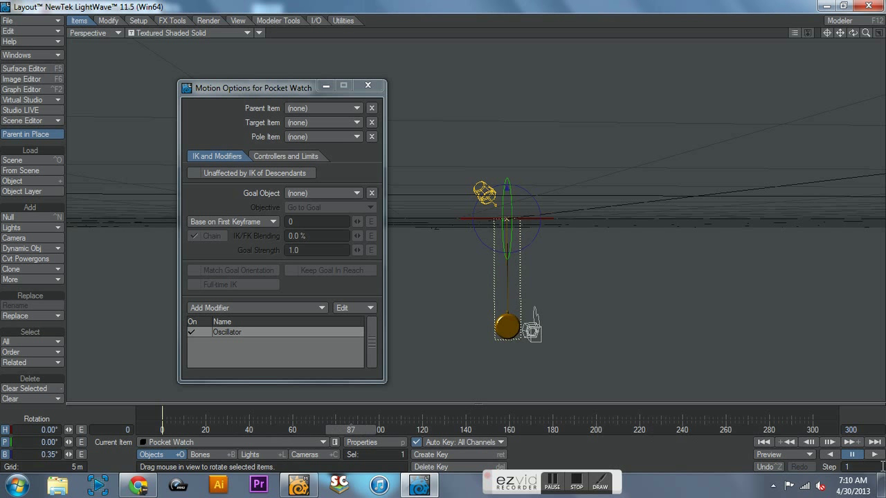
Reset the wave size to 12 m and offset to 8 m, then preview the swing.
double_click(247, 331)
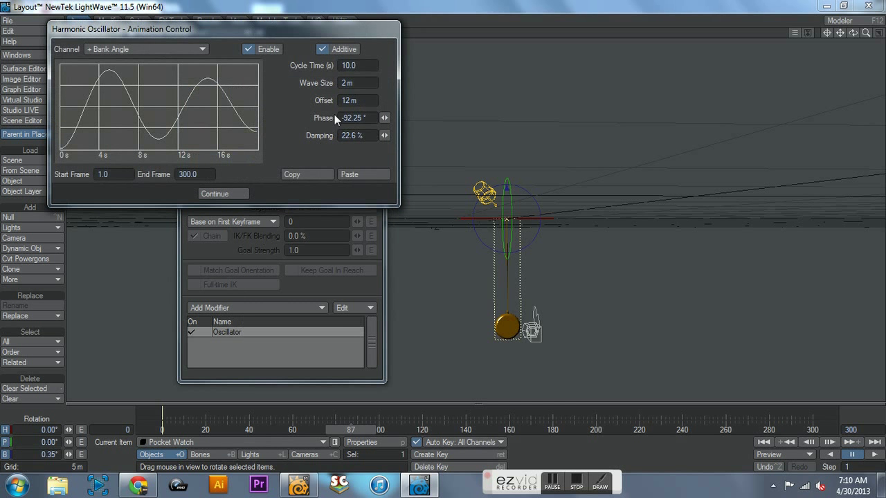
type("12")
key("Tab")
type("8")
left_click(354, 119)
left_click(222, 196)
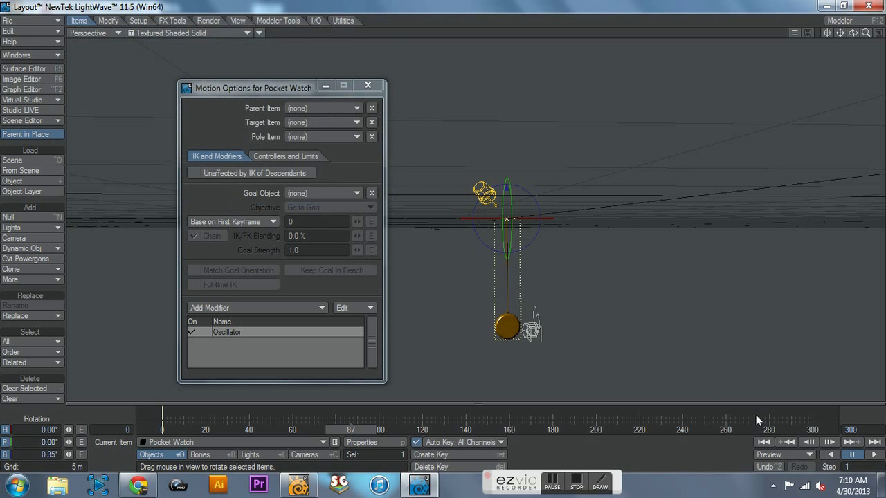
left_click(874, 454)
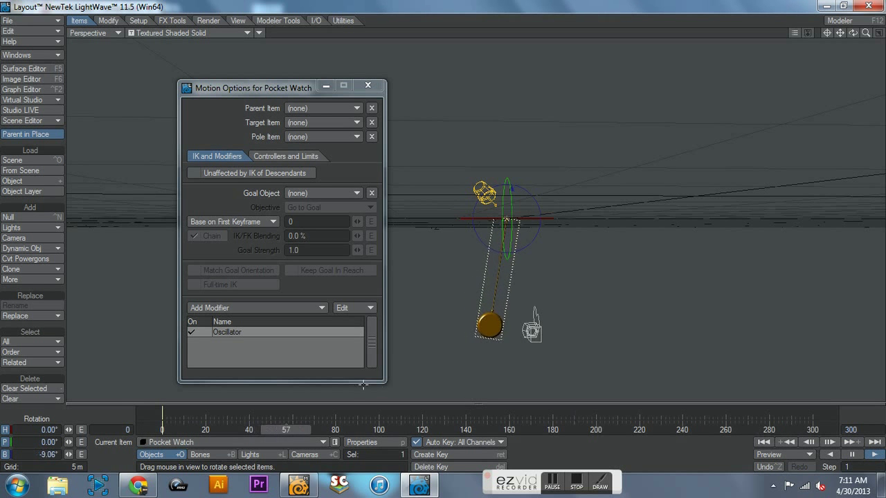
Change the offset to 2 m and damping to 7.2%, then scrub back to about frame 156.
double_click(310, 328)
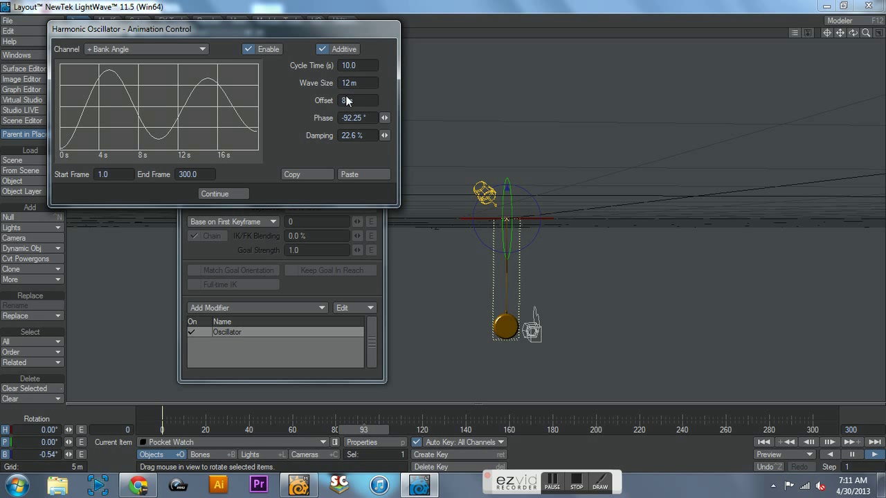
left_click_drag(363, 100, 302, 101)
type("2")
mouse_move(384, 135)
left_mouse_down()
mouse_move(355, 137)
mouse_move(383, 143)
left_mouse_up()
left_click(211, 196)
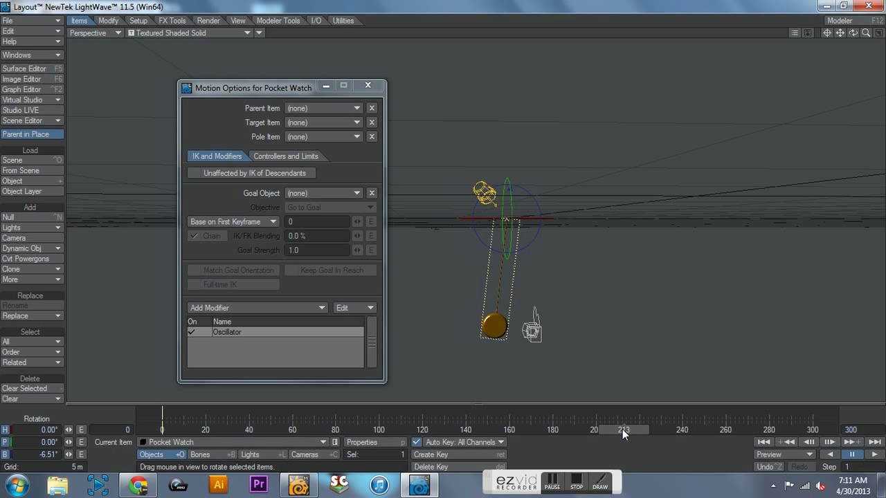
left_click_drag(622, 429, 443, 429)
Set the oscillator offset to 12 m and cycle time to 1.0 s.
double_click(230, 333)
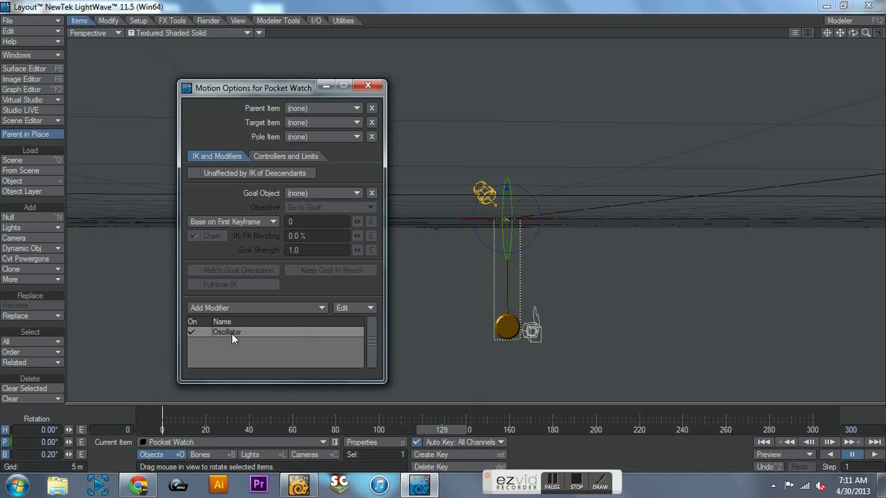
left_click(360, 101)
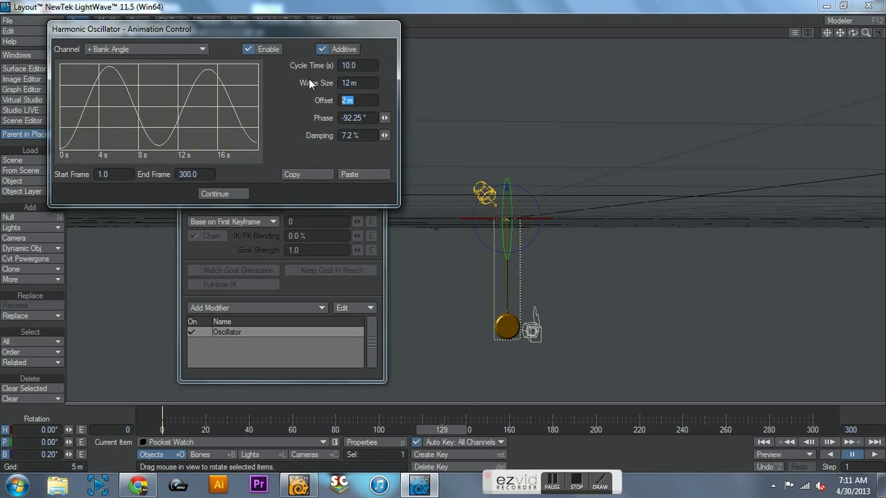
type("12")
key("Tab")
left_click(371, 67)
type("1.0")
key("Tab")
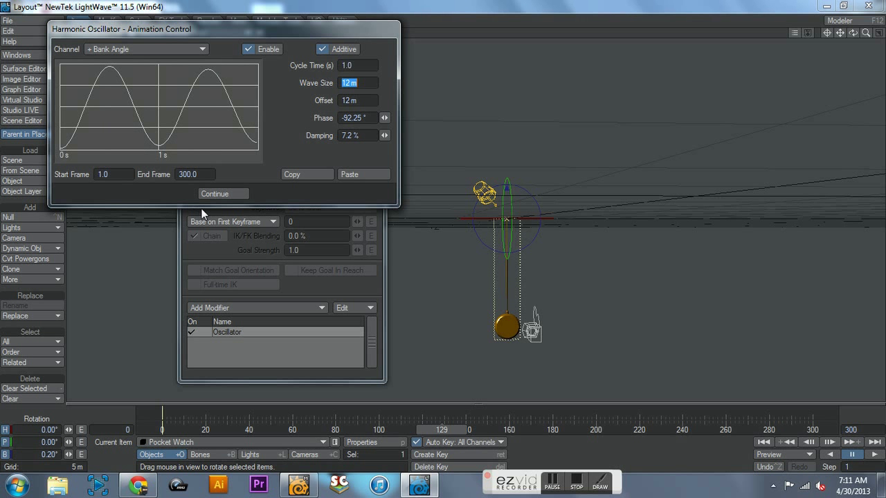
left_click(216, 194)
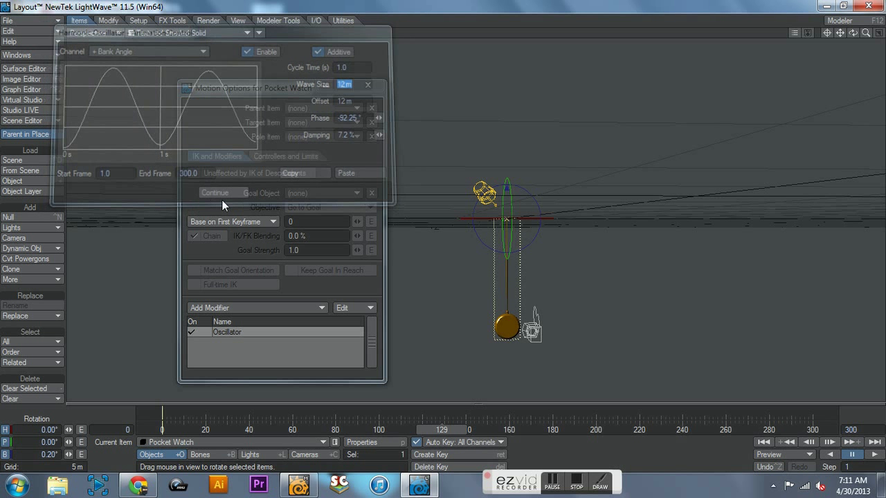
Change the cycle time to 3.0 s, play the swing, and watch it through Camera View.
double_click(299, 326)
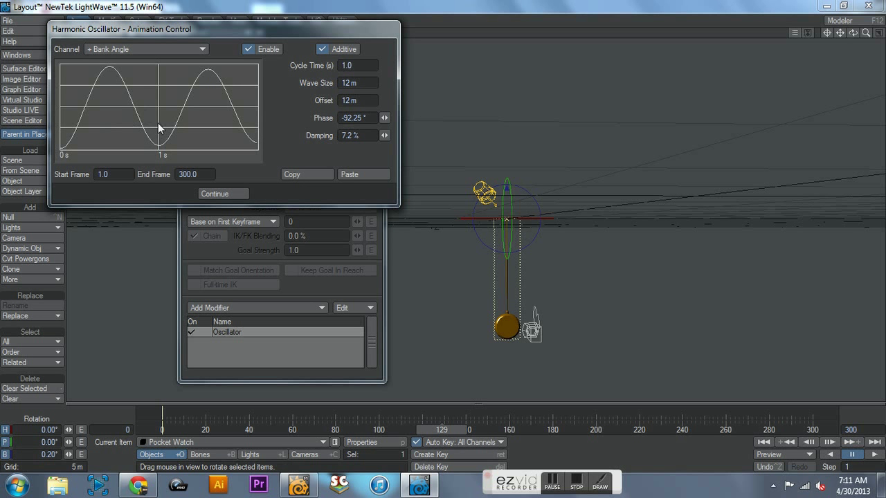
left_click(362, 65)
type("3")
key("Tab")
left_click(227, 195)
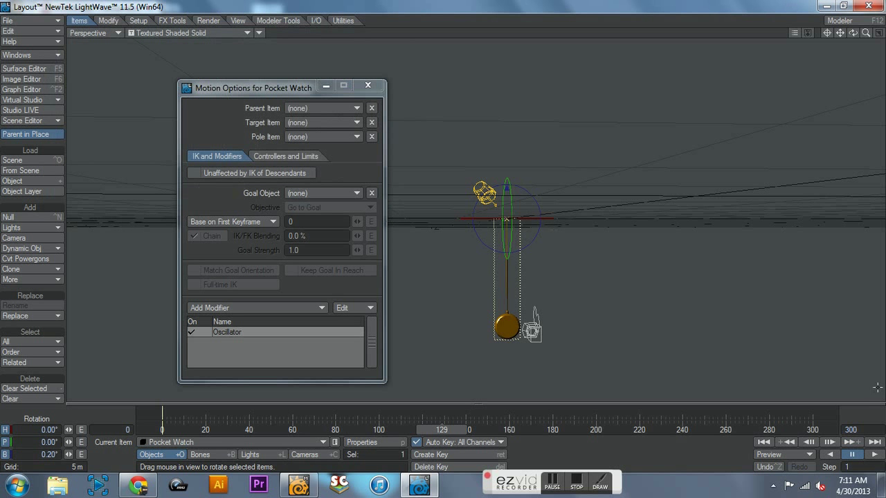
left_click(874, 456)
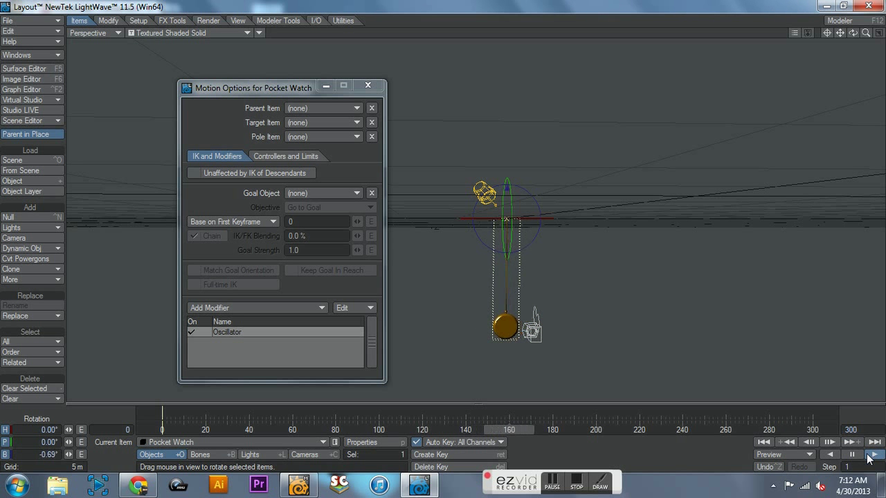
key("6")
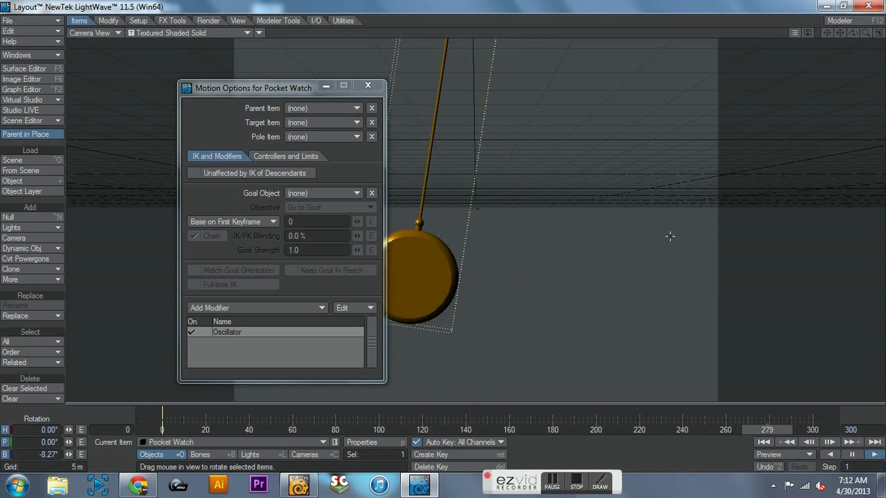
Close Motion Options and switch the viewport to VPR rendering.
left_click(369, 85)
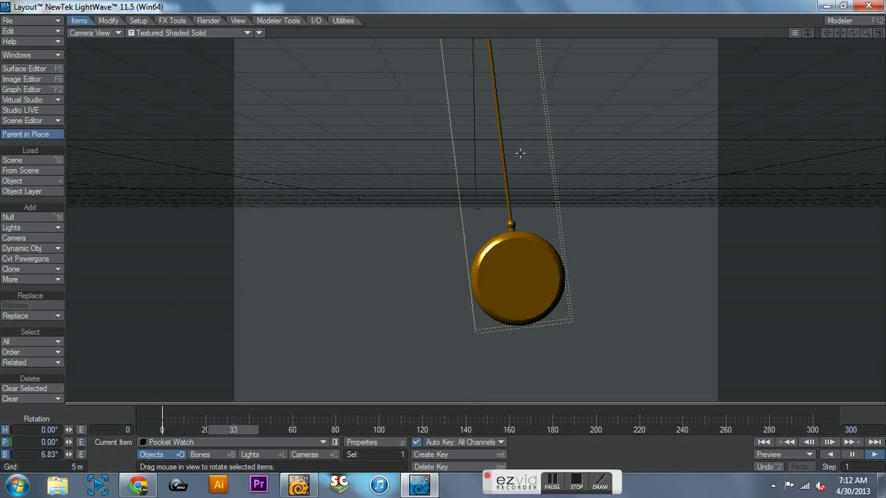
left_click(235, 32)
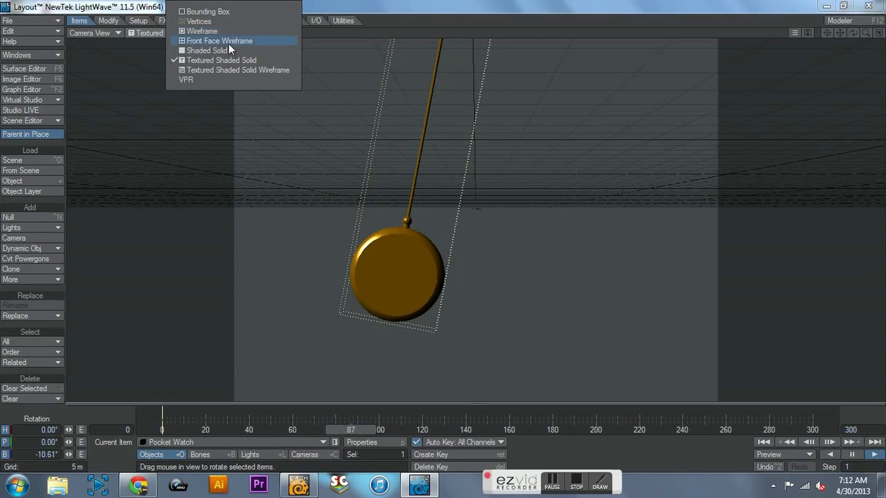
left_click(219, 77)
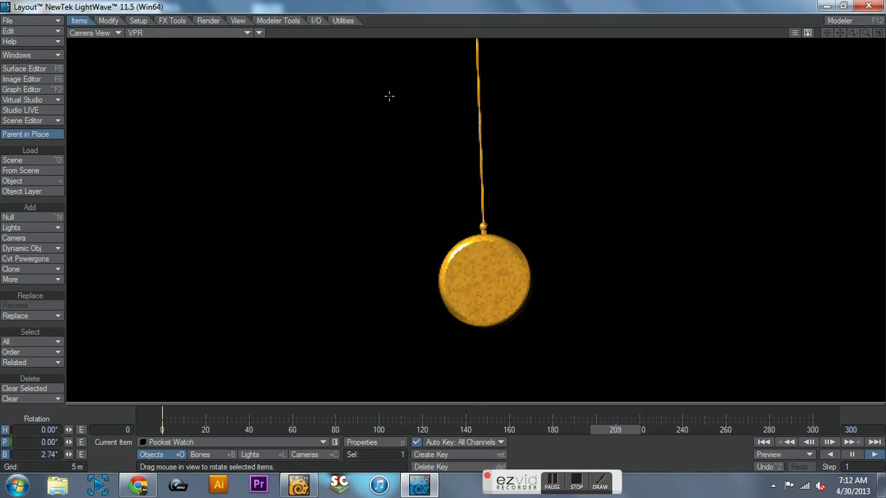
Pause playback and set the viewport display to Textured Shaded Solid.
left_click(853, 455)
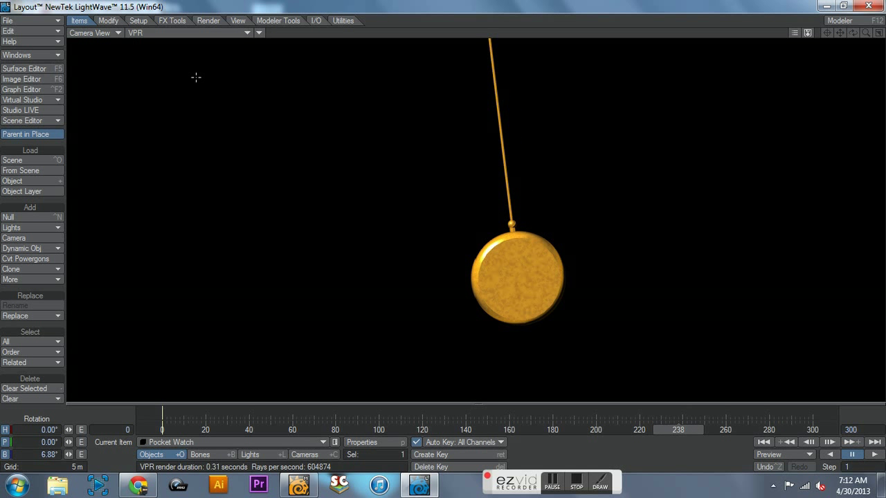
left_click(191, 34)
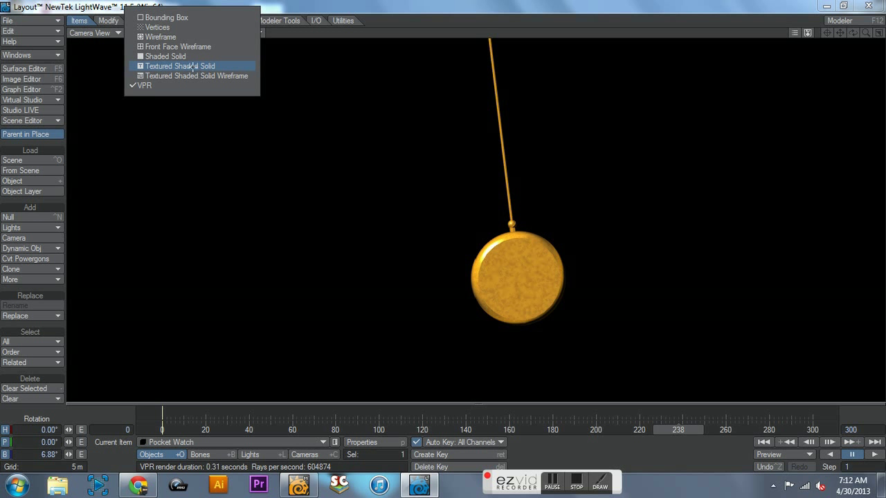
left_click(193, 65)
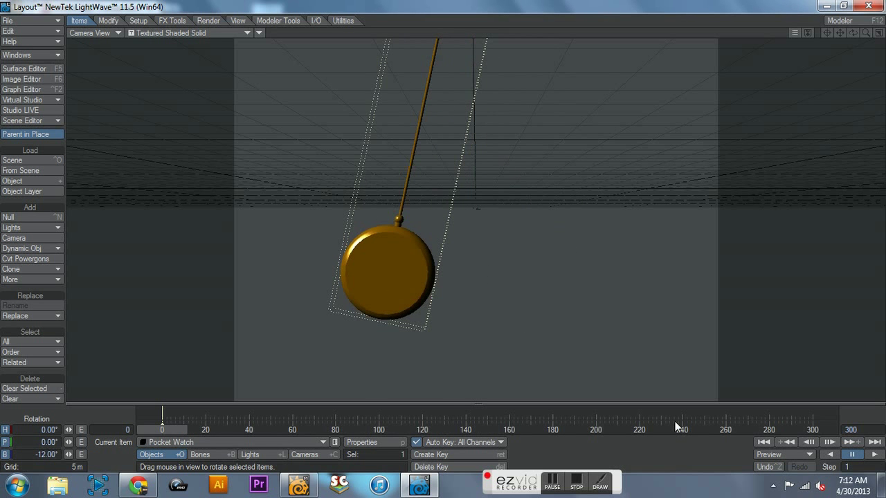
In a perspective view, parent the camera to the Pocket Watch and target it.
left_click(323, 454)
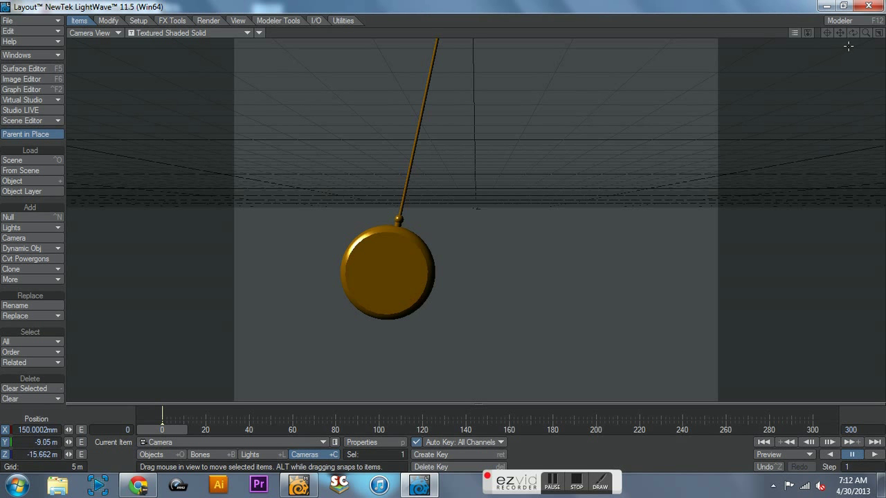
key("4")
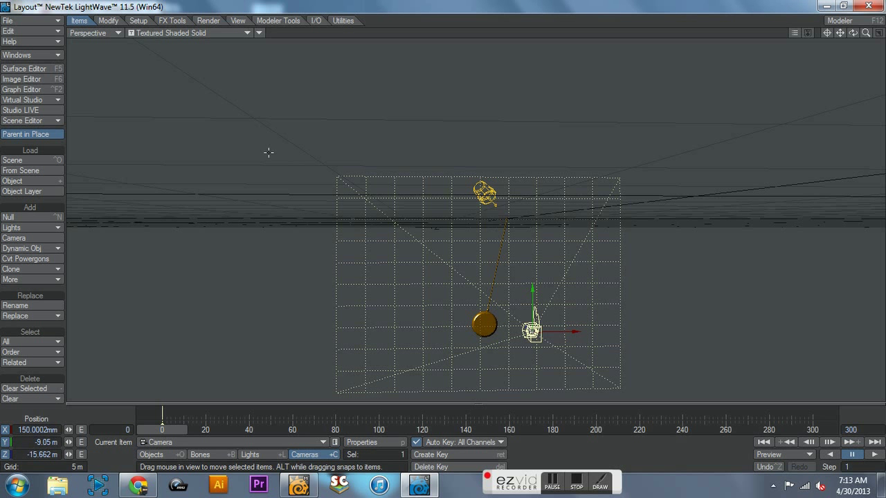
key("m")
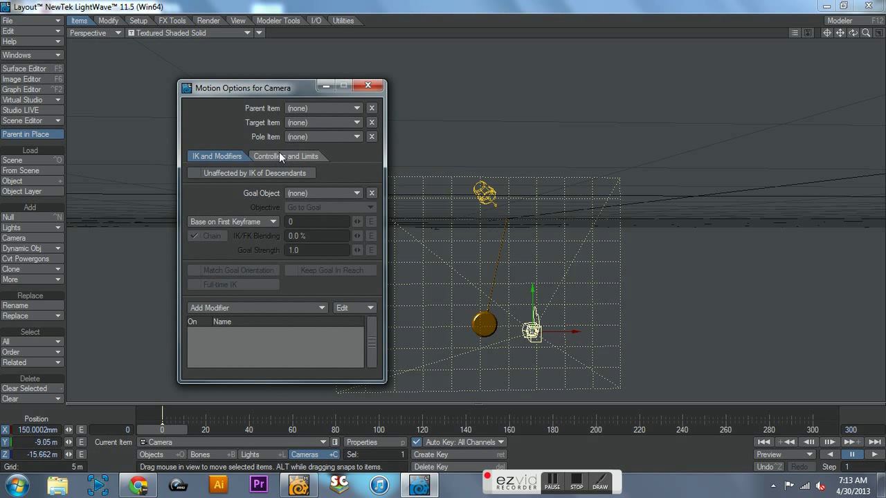
left_click(302, 108)
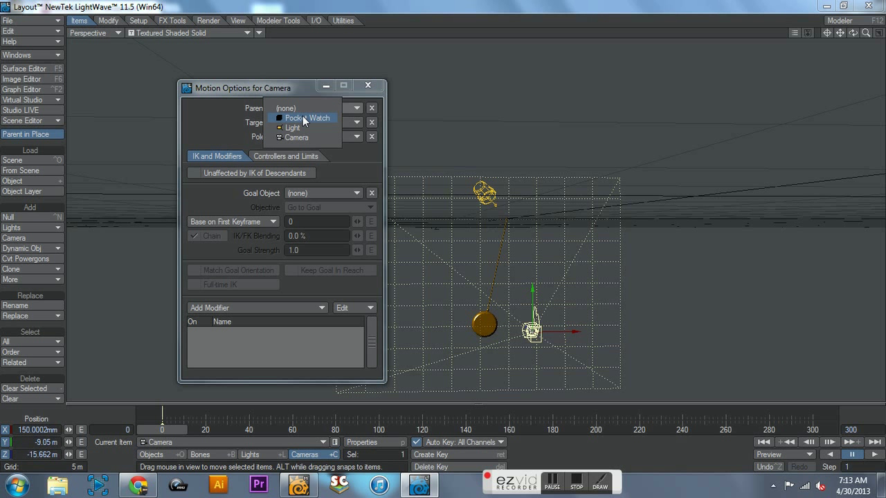
left_click(305, 119)
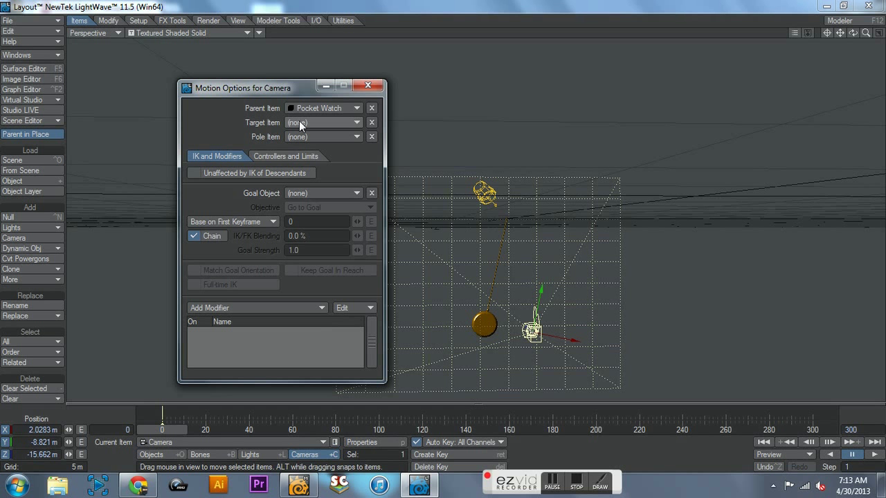
left_click(333, 124)
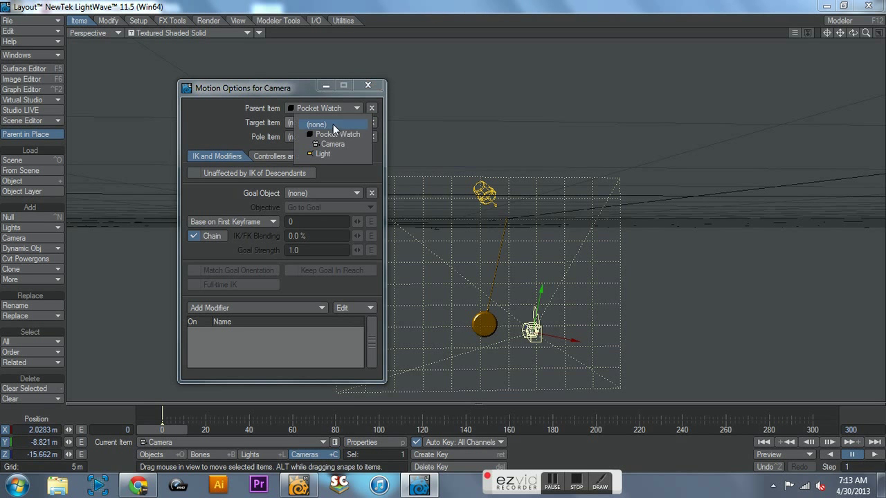
left_click(334, 134)
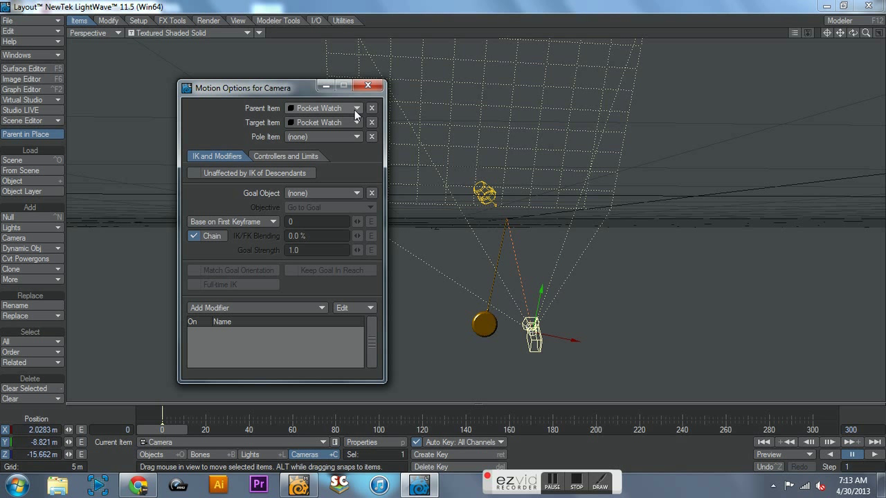
Reset the camera's target and parent back to (none).
left_click(354, 111)
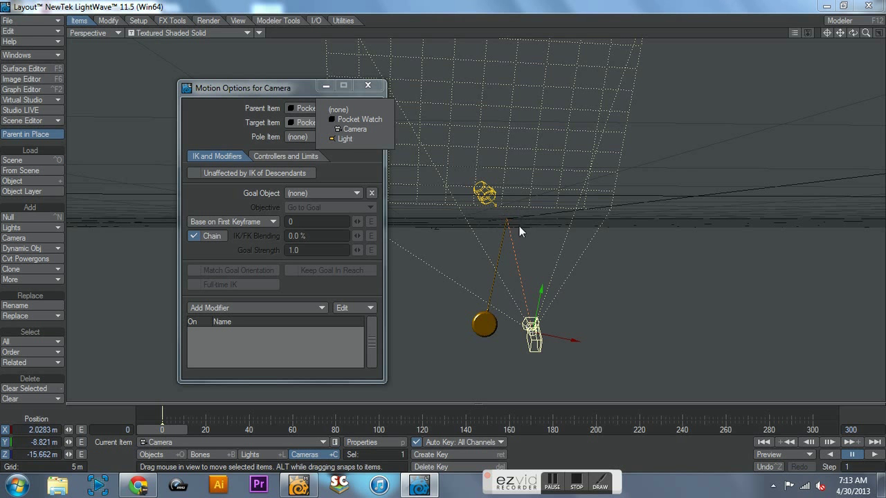
left_click(349, 119)
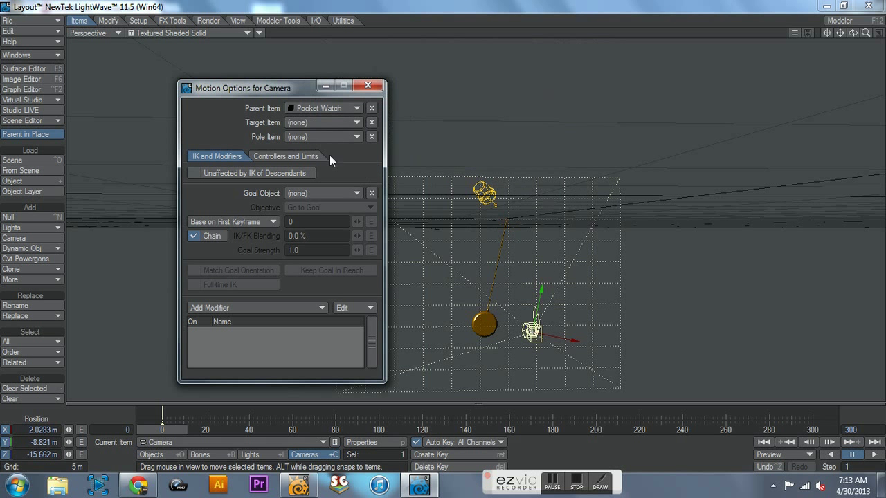
left_click(336, 110)
left_click(337, 122)
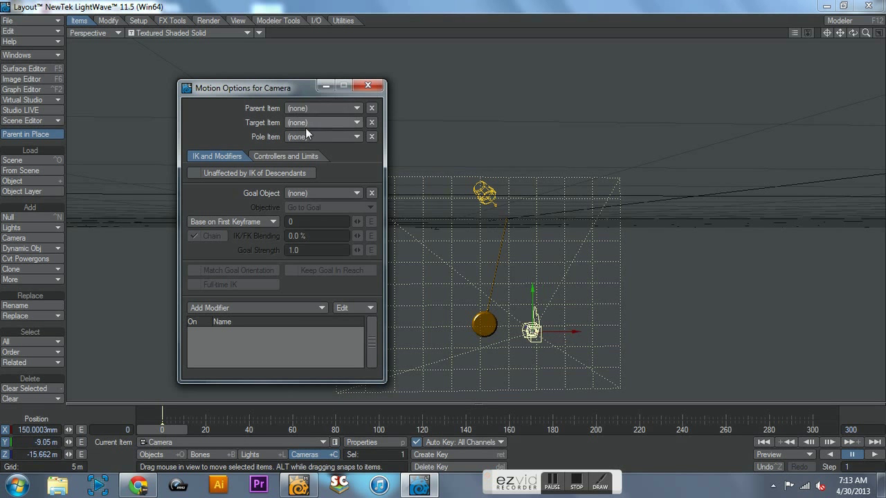
Close the camera's motion options, scrub to about frame 30 and orbit to a side view.
left_click(367, 86)
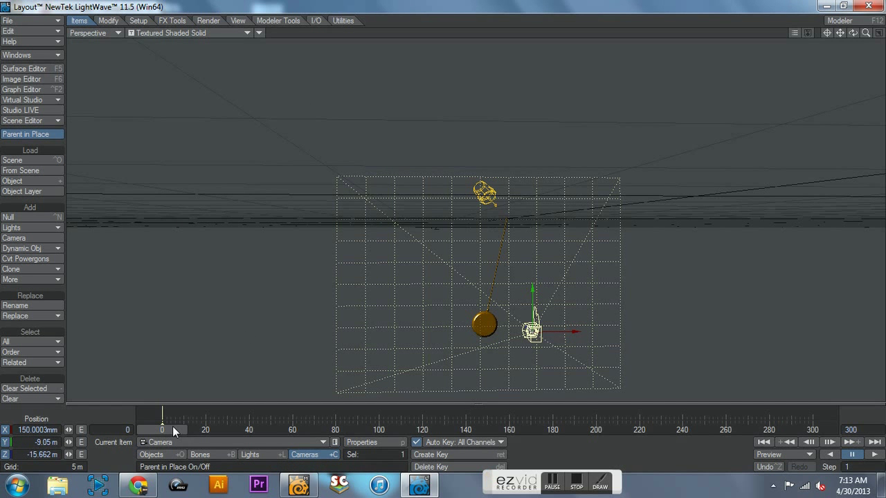
left_click_drag(172, 426, 216, 430)
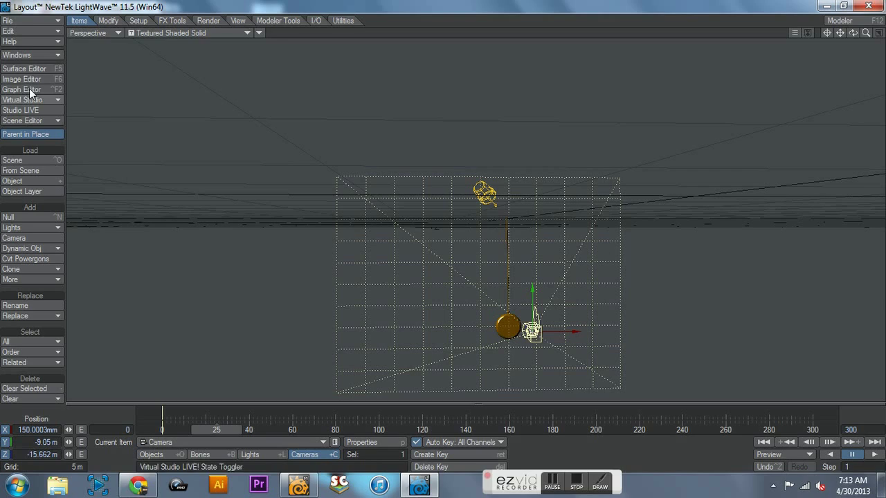
left_click_drag(852, 32, 810, 33)
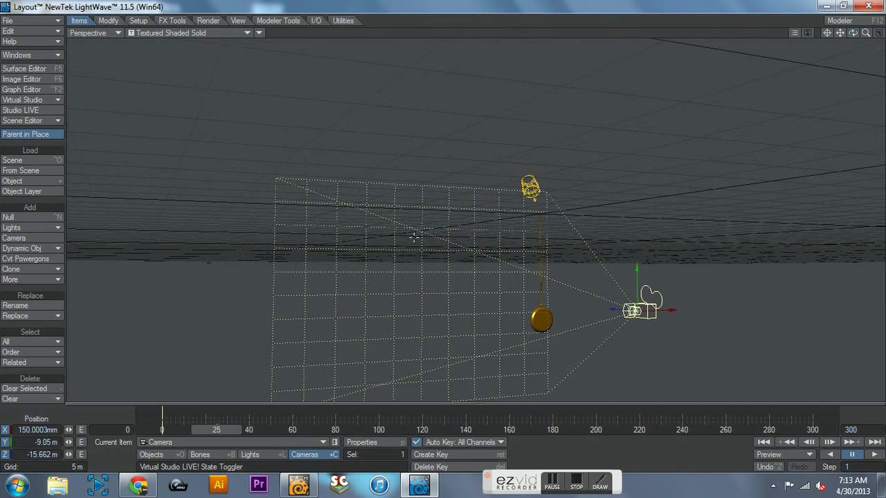
Add a Null and lower it to Y -10.5742 m onto the pocket watch ball.
left_click(33, 217)
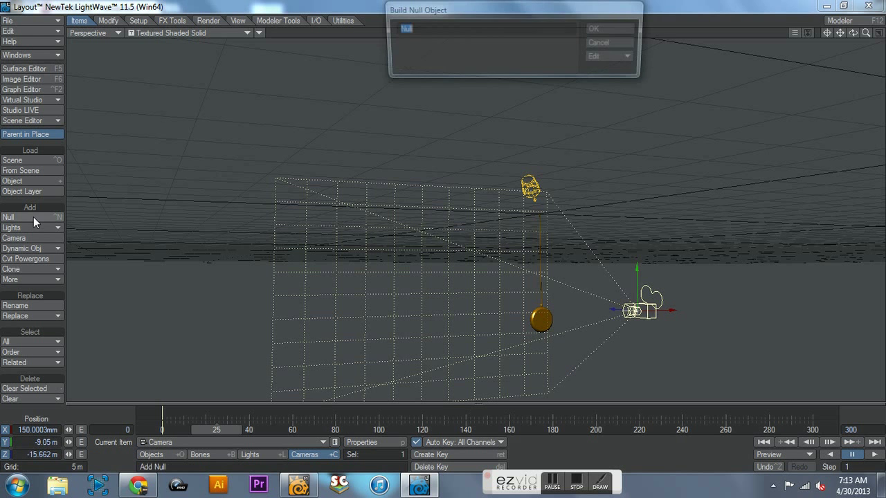
left_click(604, 30)
key("y")
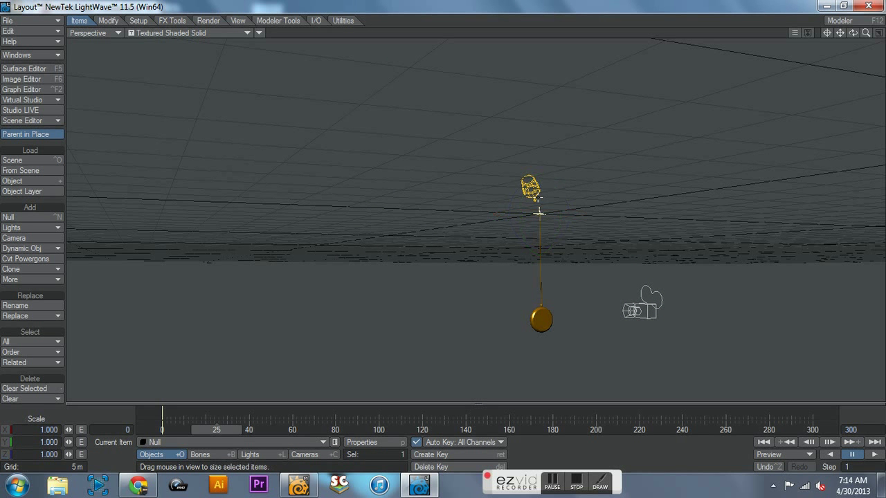
key("t")
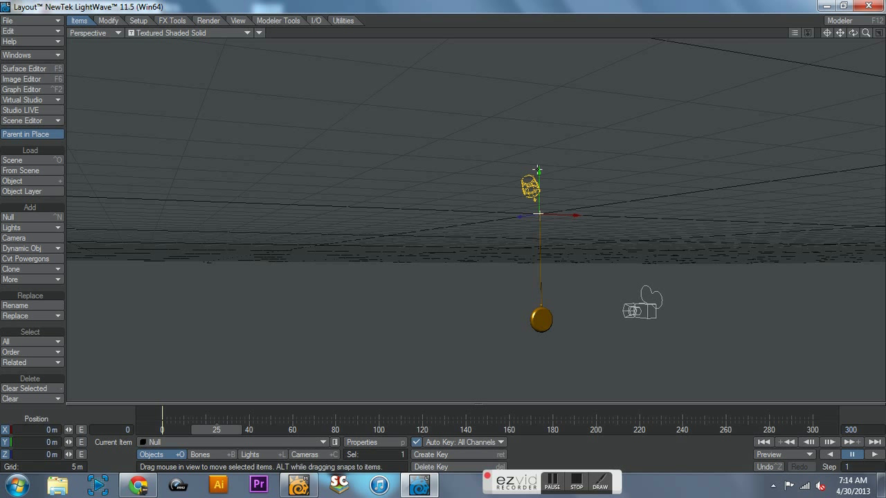
right_click_drag(538, 215, 541, 319)
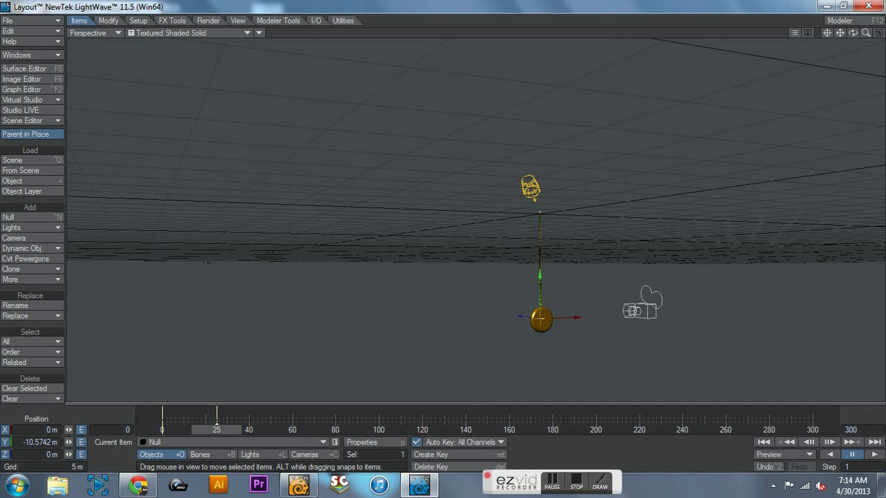
left_click_drag(852, 33, 848, 37)
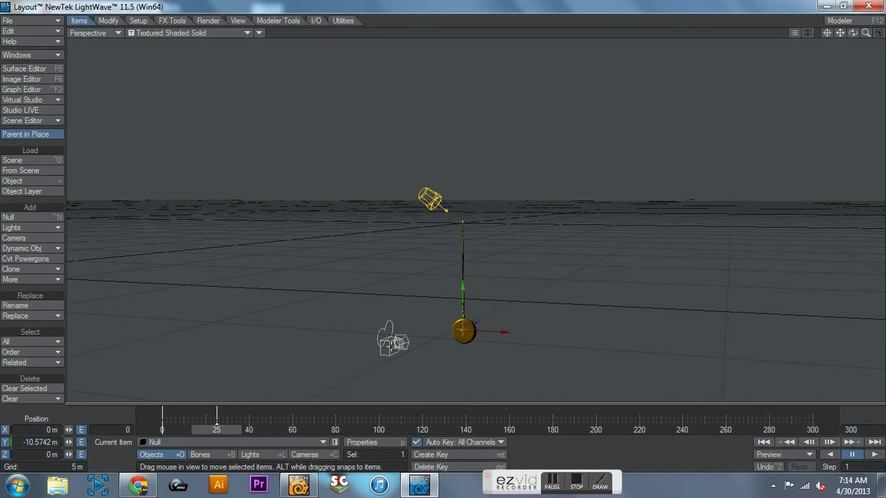
Set the camera's Target Item and Parent Item both to Null.
key("shift+c")
key("m")
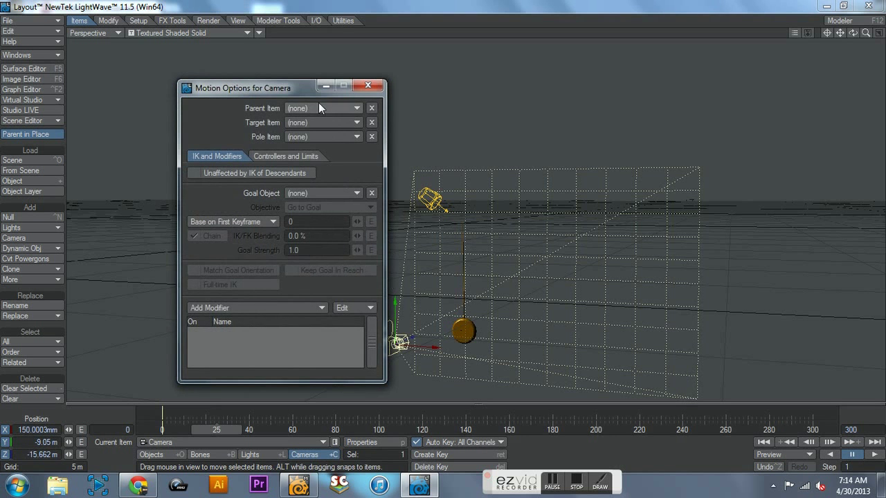
left_click(361, 122)
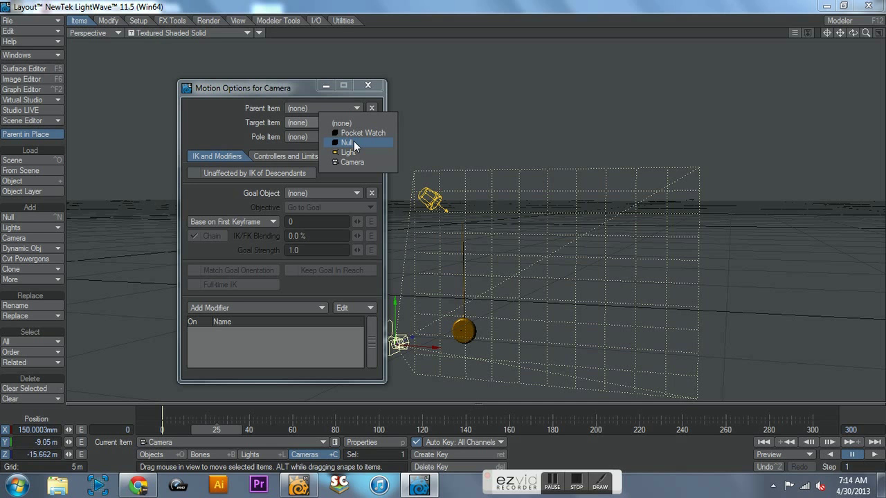
left_click(353, 142)
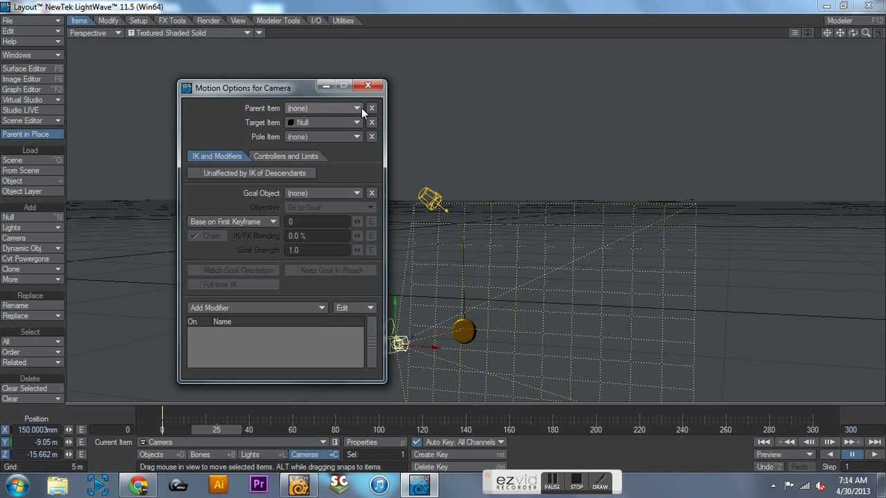
left_click(361, 108)
left_click(359, 127)
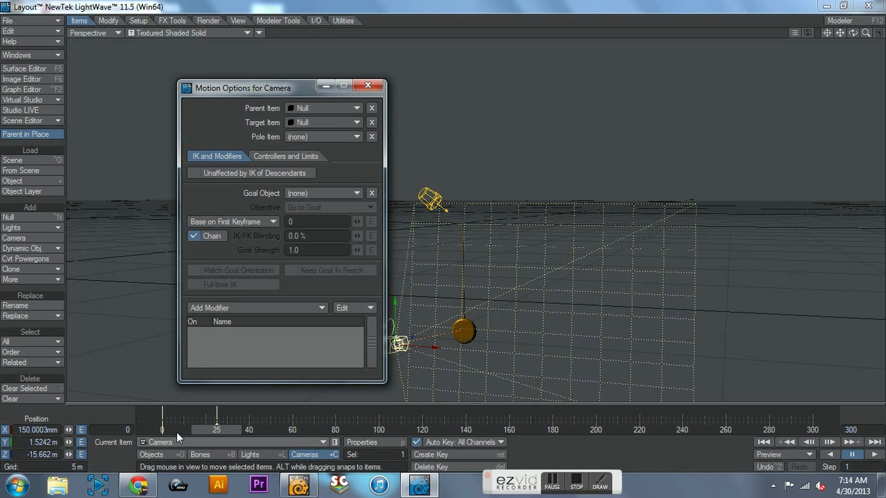
Scrub the timeline around frame 25 to check the camera follows the Null.
left_click(218, 414)
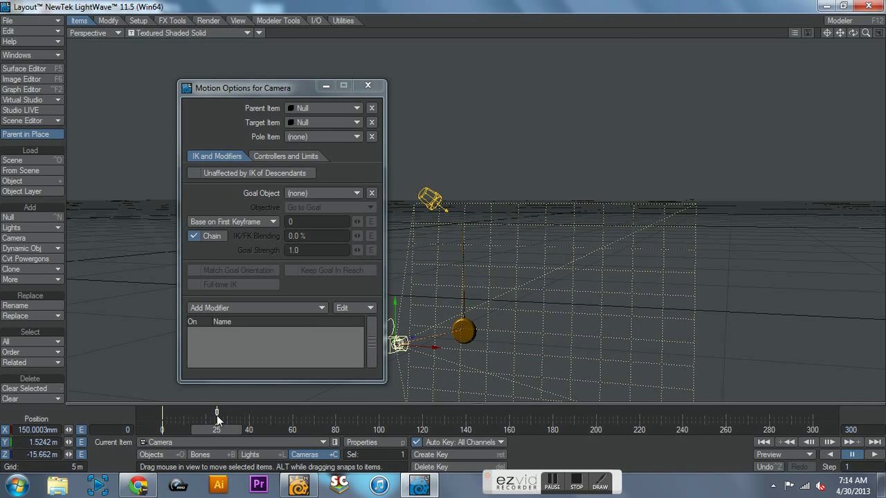
left_click(217, 415)
mouse_move(220, 429)
left_mouse_down()
mouse_move(162, 429)
mouse_move(213, 429)
left_mouse_up()
Select the Null's later key on the dope track, return to frame 0 and close its motion options.
left_click(173, 452)
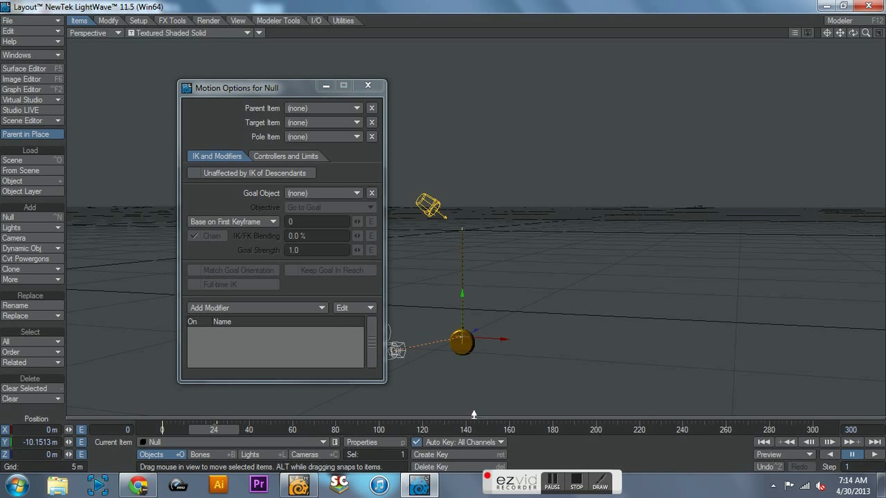
left_click(478, 418)
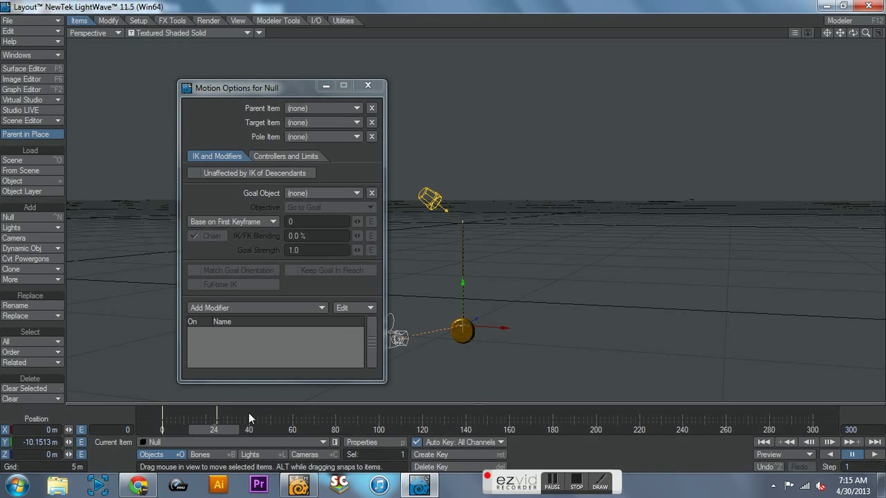
left_click_drag(248, 413, 161, 413)
left_click_drag(248, 413, 162, 413)
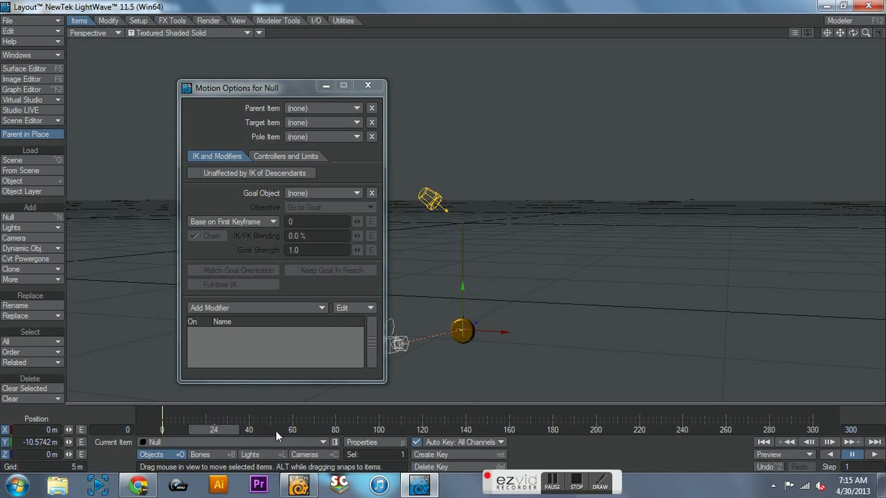
left_click_drag(230, 430, 178, 430)
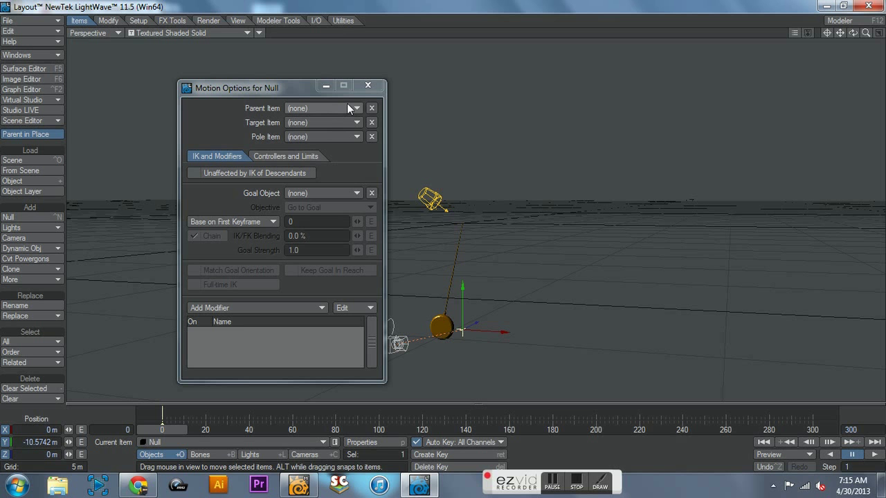
left_click(368, 84)
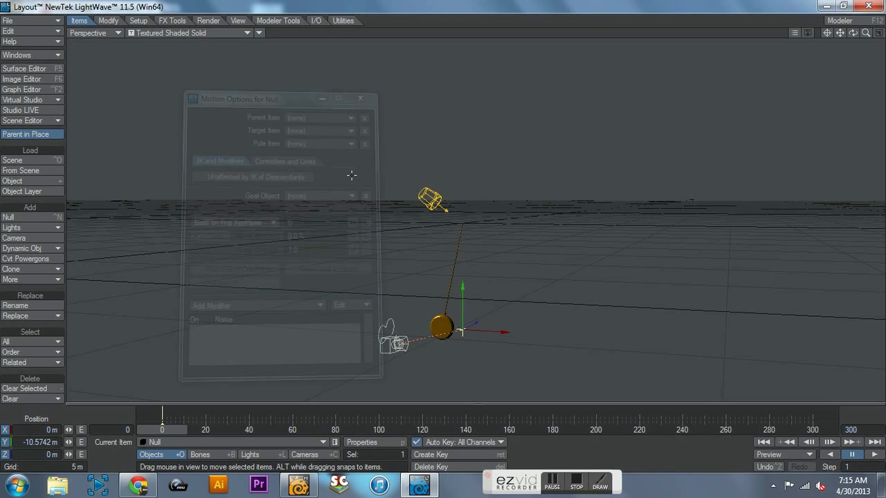
Reselect the Null and rotate its heading to -3.40° after scrubbing the animation.
left_click(311, 455)
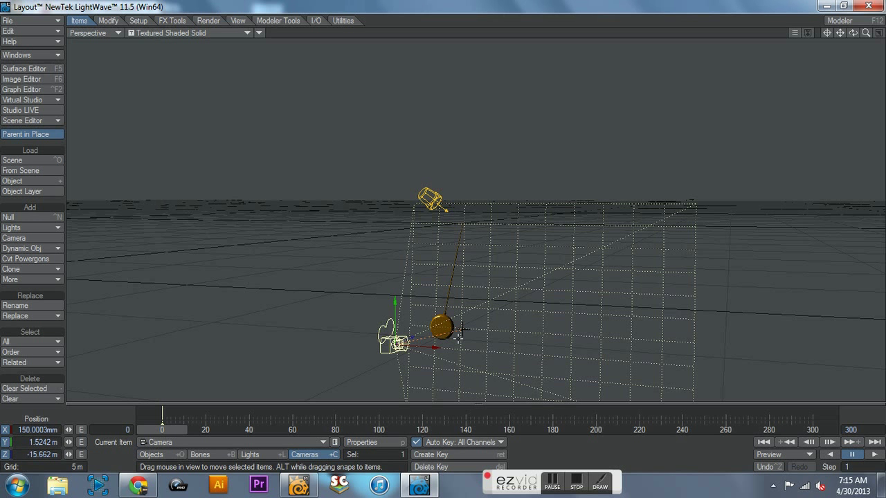
left_click(151, 455)
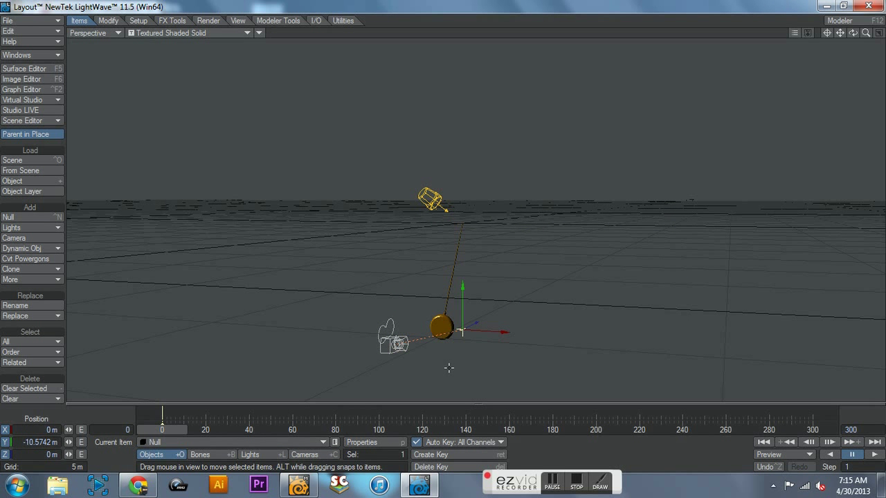
key("y")
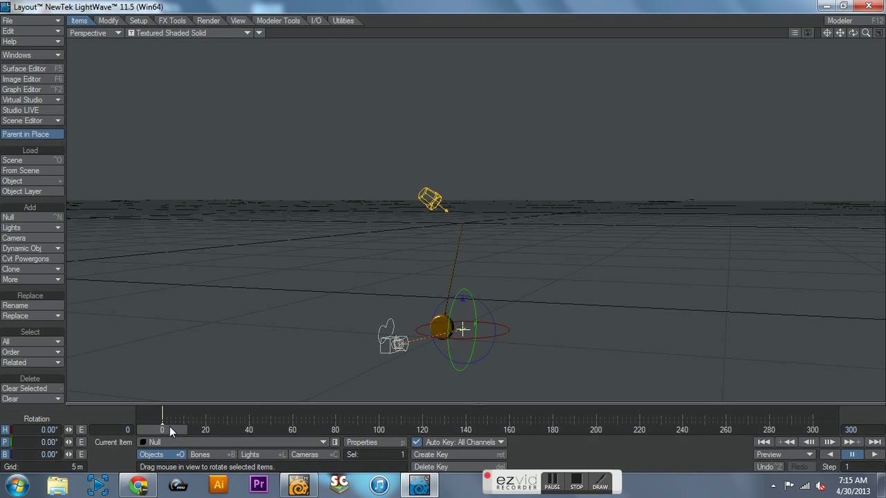
left_click_drag(162, 430, 813, 430)
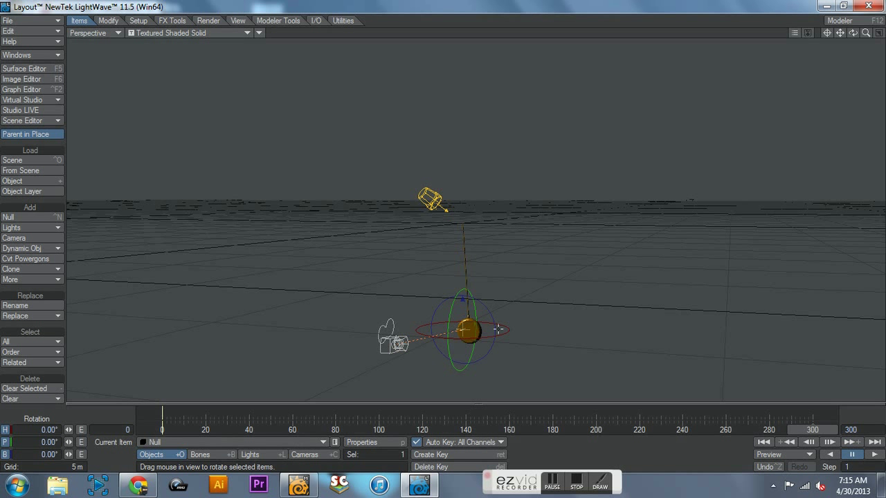
left_click_drag(507, 332, 506, 331)
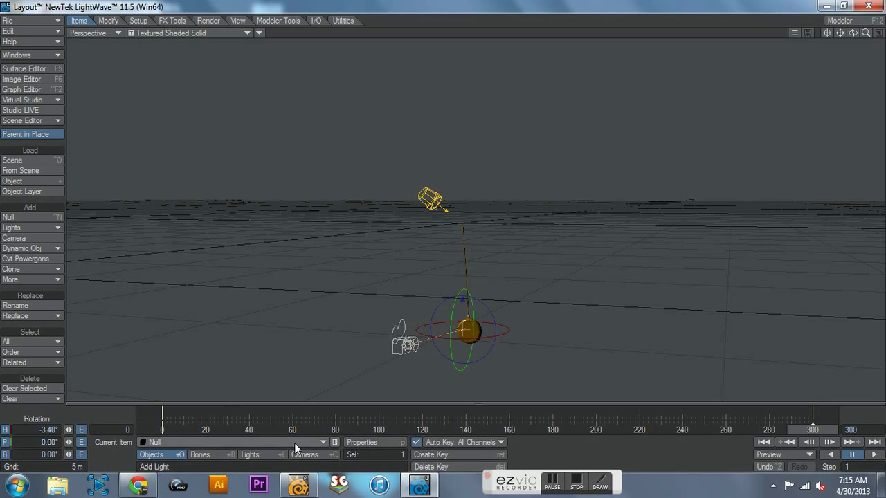
key("shift+h")
key("m")
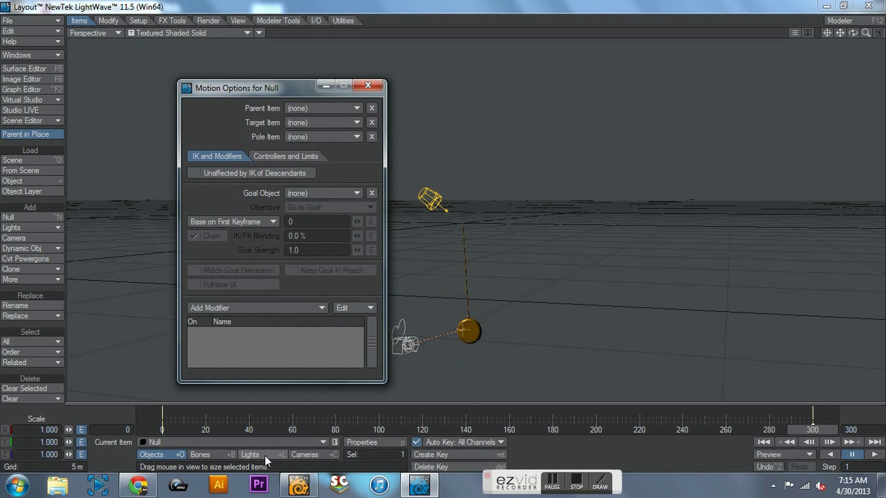
left_click(367, 85)
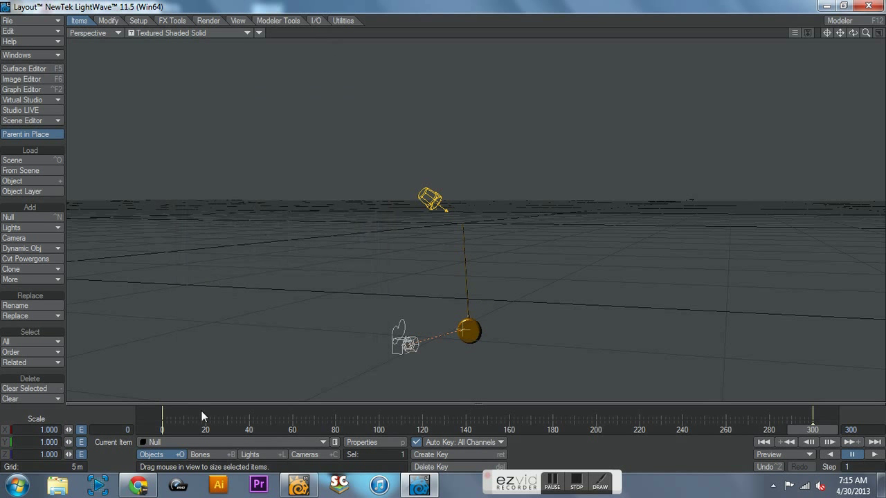
left_click(193, 441)
left_click(193, 427)
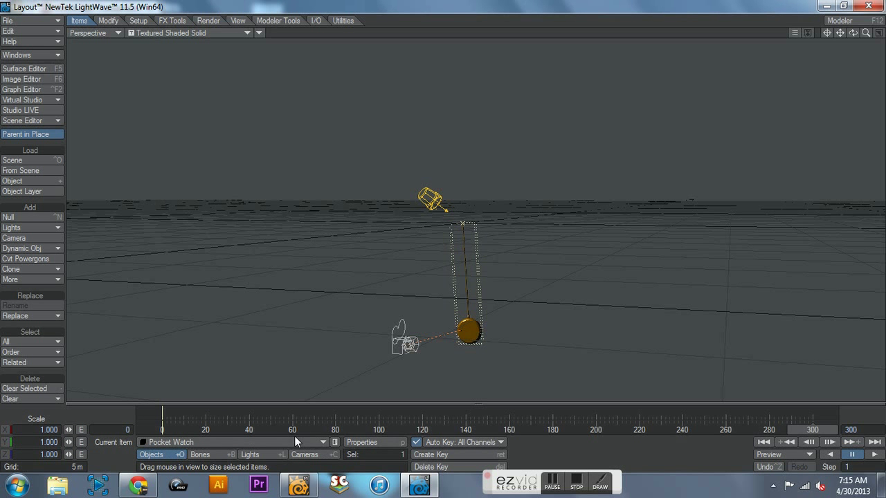
key("m")
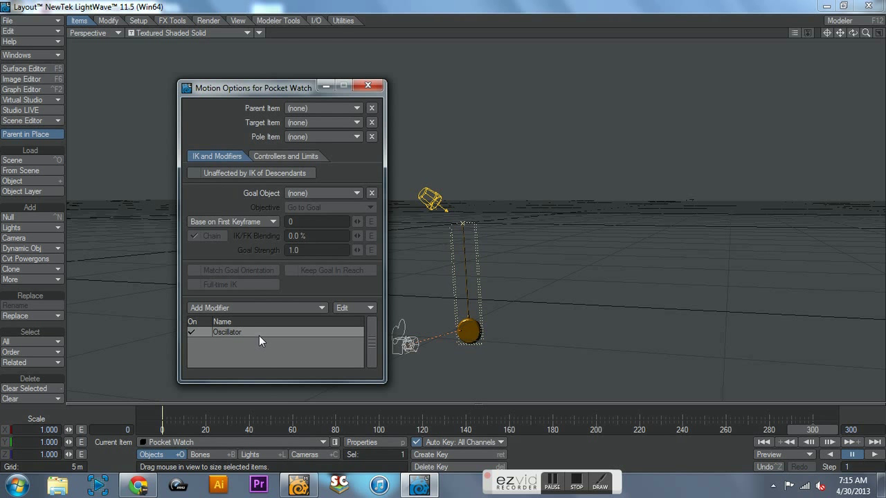
double_click(258, 334)
left_click(175, 49)
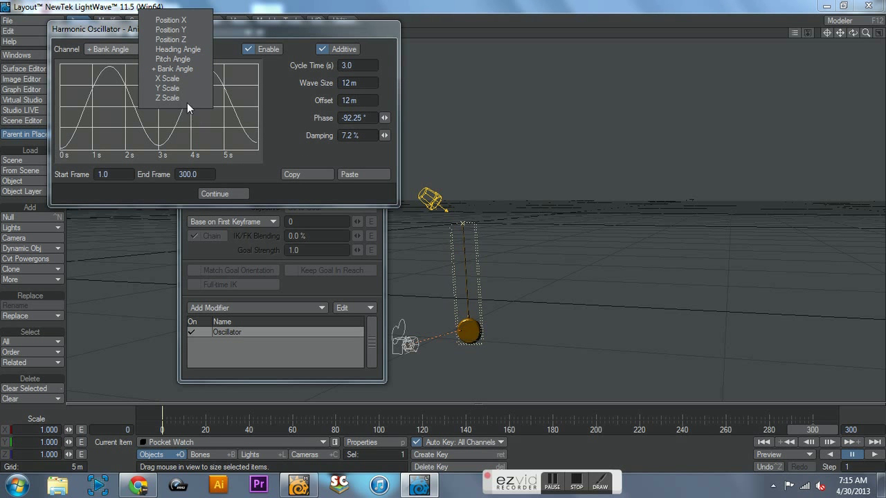
left_click(228, 193)
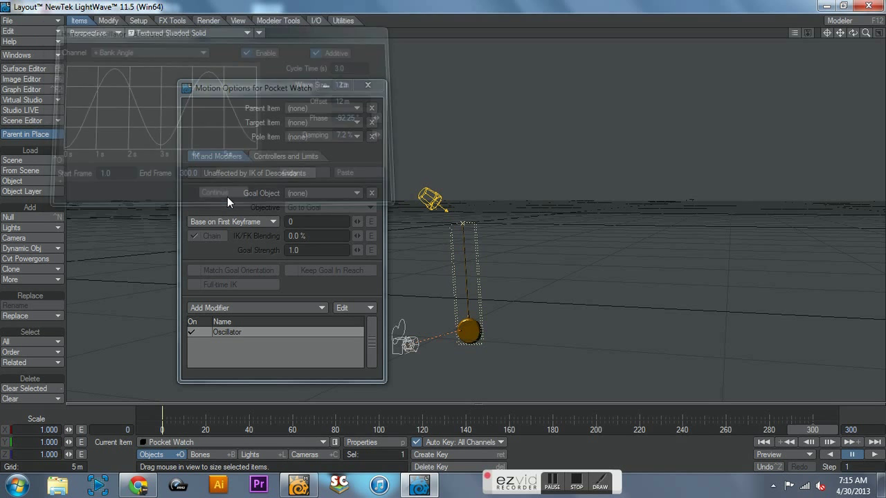
left_click(368, 84)
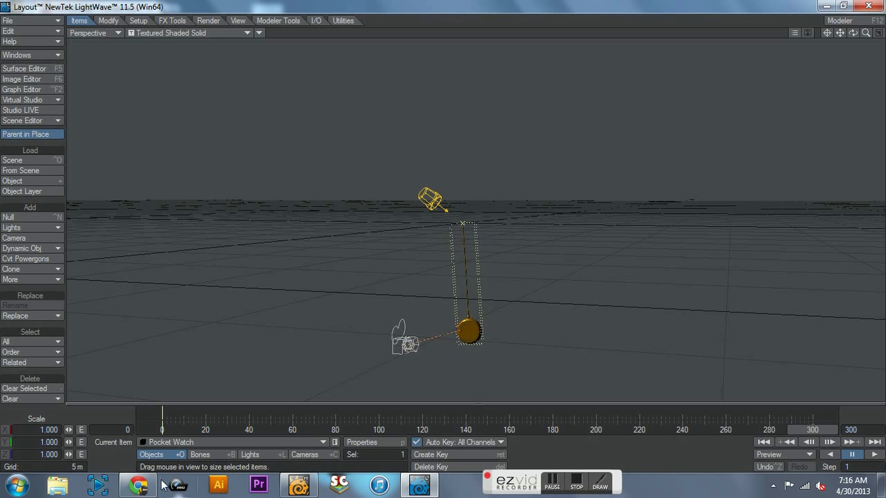
left_click(179, 444)
Give the Null a 360° heading at frame 300, preview it, and return to frame 0.
left_click(176, 452)
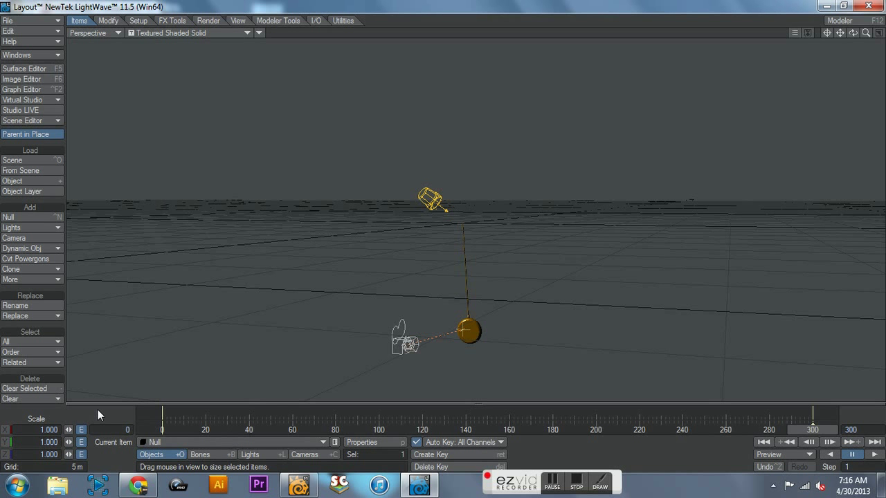
key("t")
key("y")
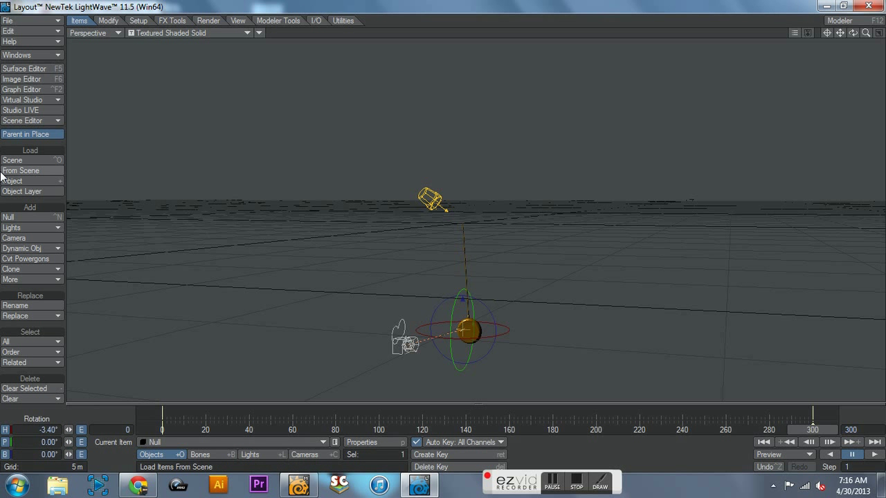
left_click(40, 429)
type("360")
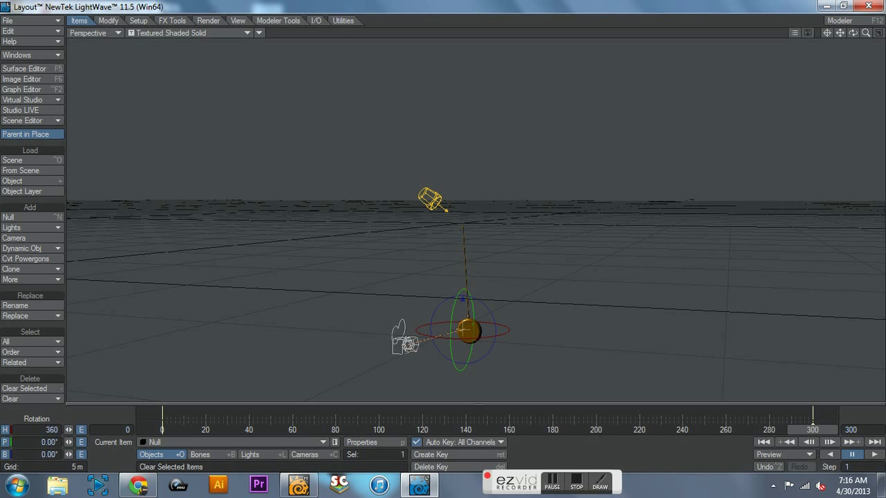
key("Tab")
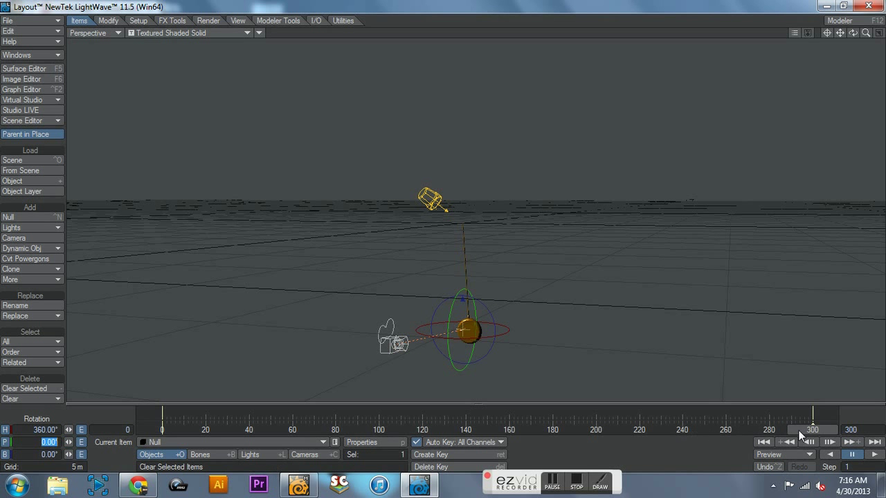
left_click_drag(506, 330, 465, 330)
left_click_drag(391, 429, 162, 429)
Play the orbit animation in Camera View, stop it, and bring Chrome forward.
key("6")
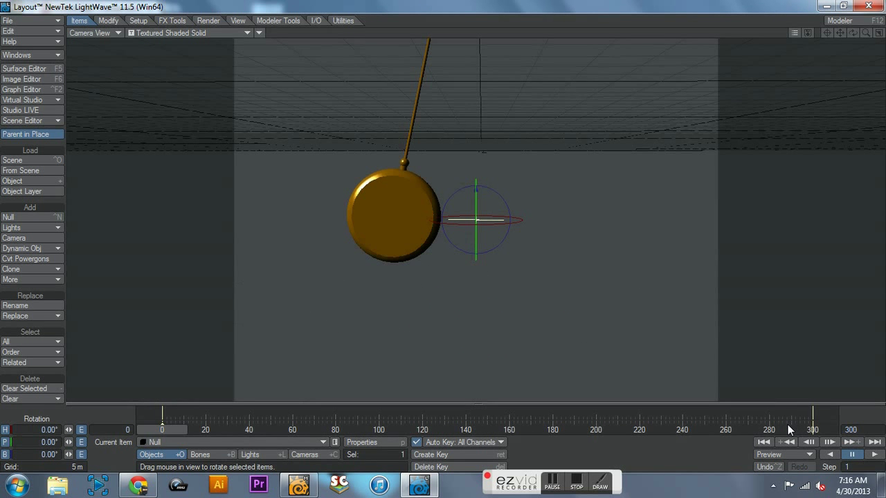
left_click(874, 455)
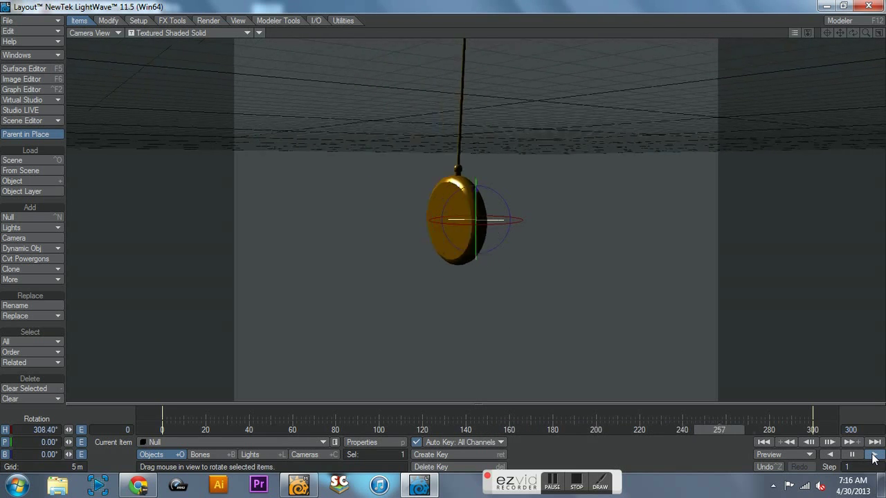
left_click(852, 455)
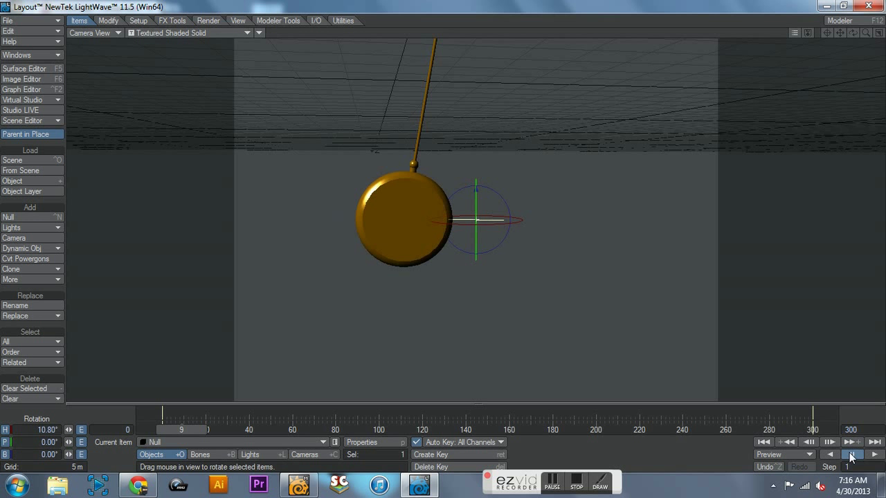
left_click(139, 486)
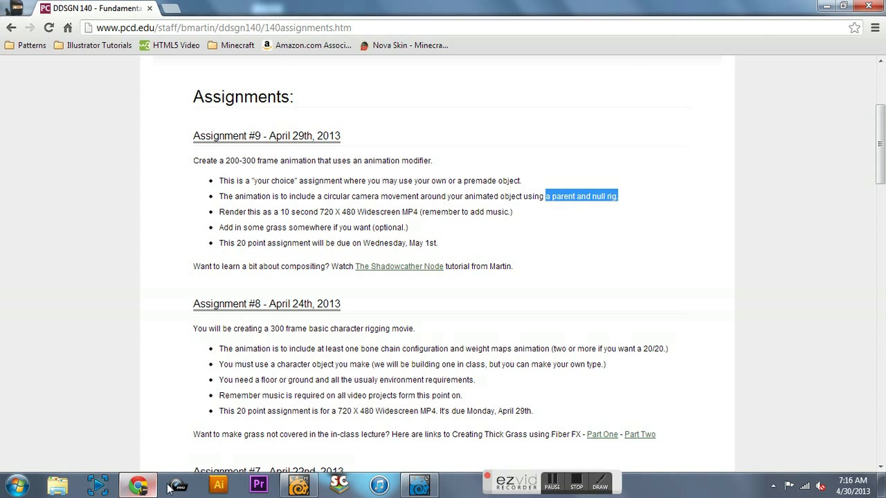
Highlight the circular camera movement requirement, then minimize Chrome back to LightWave.
left_click_drag(280, 196, 558, 196)
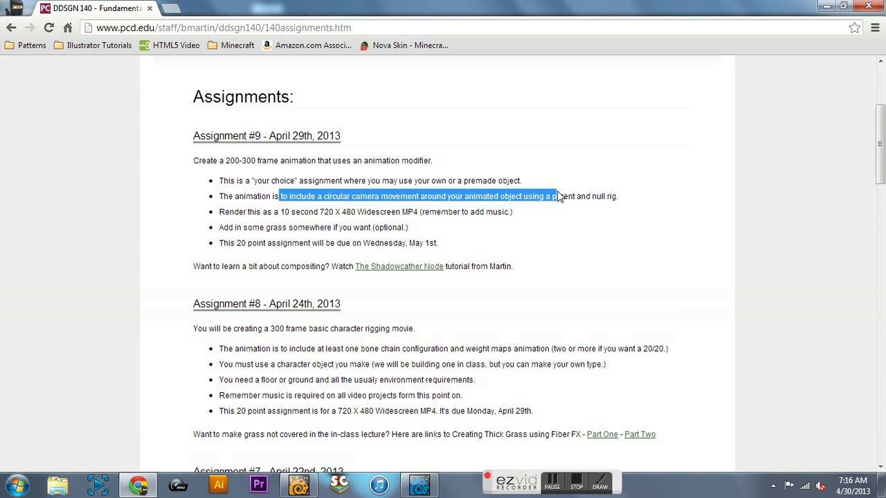
left_click(826, 6)
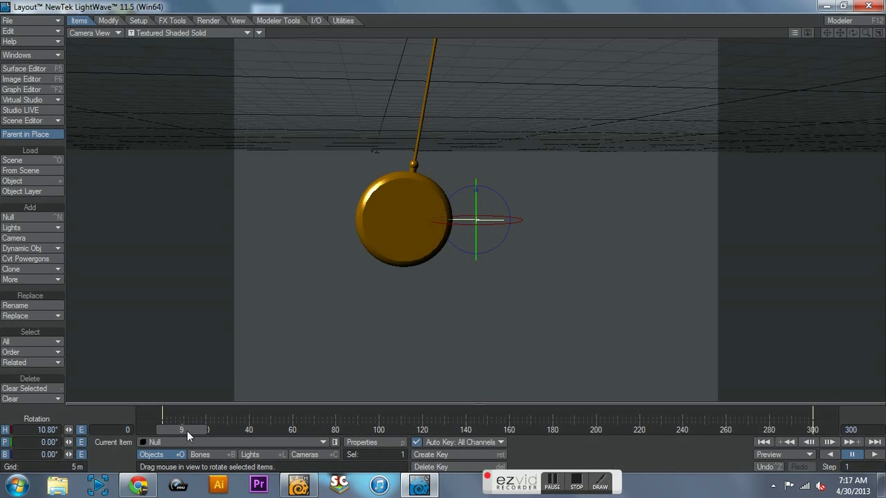
left_click_drag(186, 431, 349, 431)
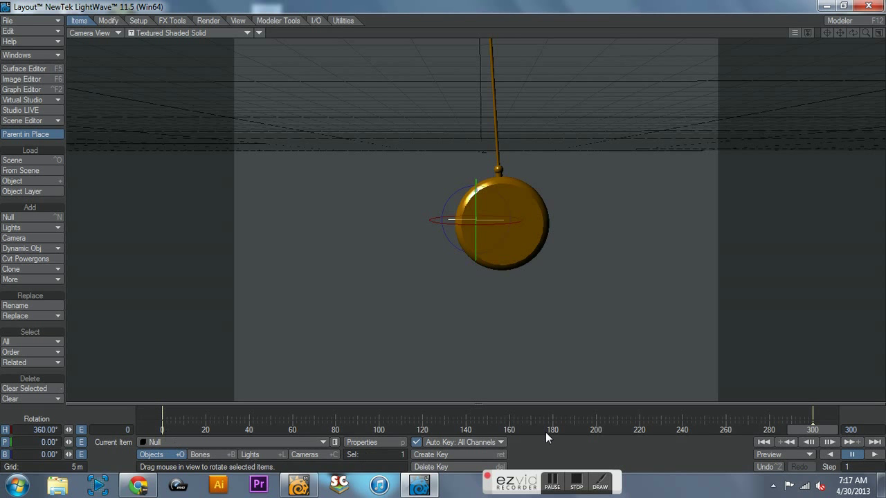
left_click_drag(817, 420, 162, 424)
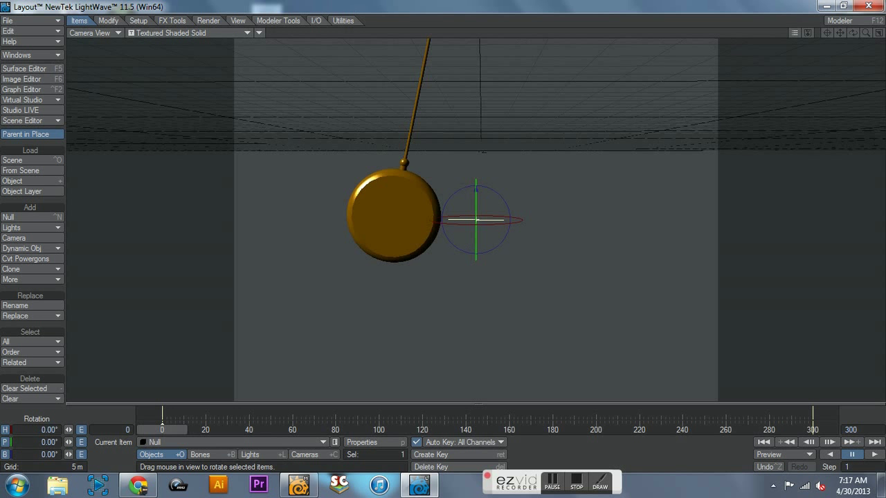